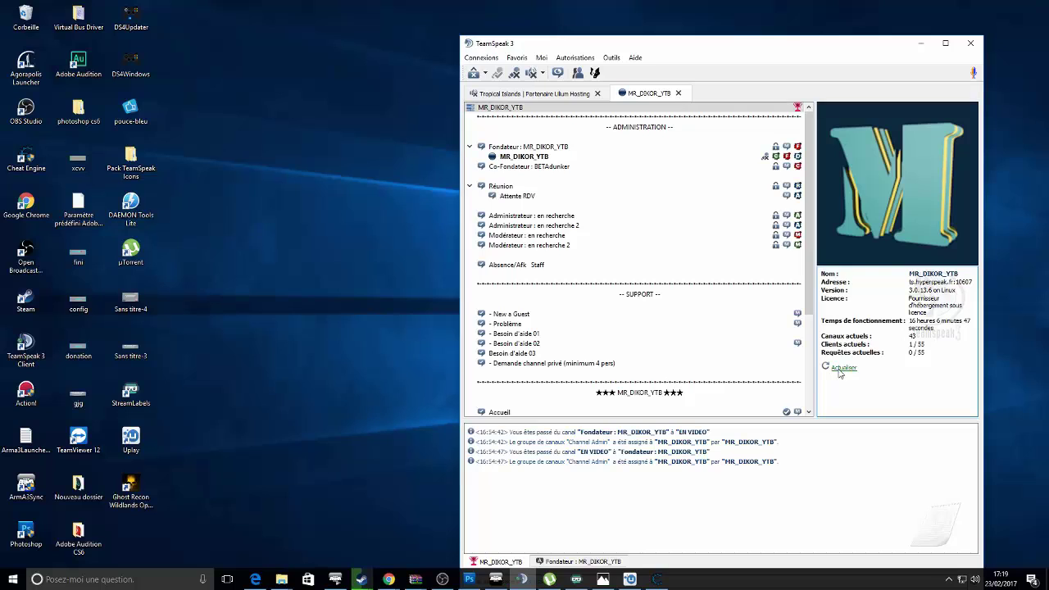
scroll(694, 300, down, 5)
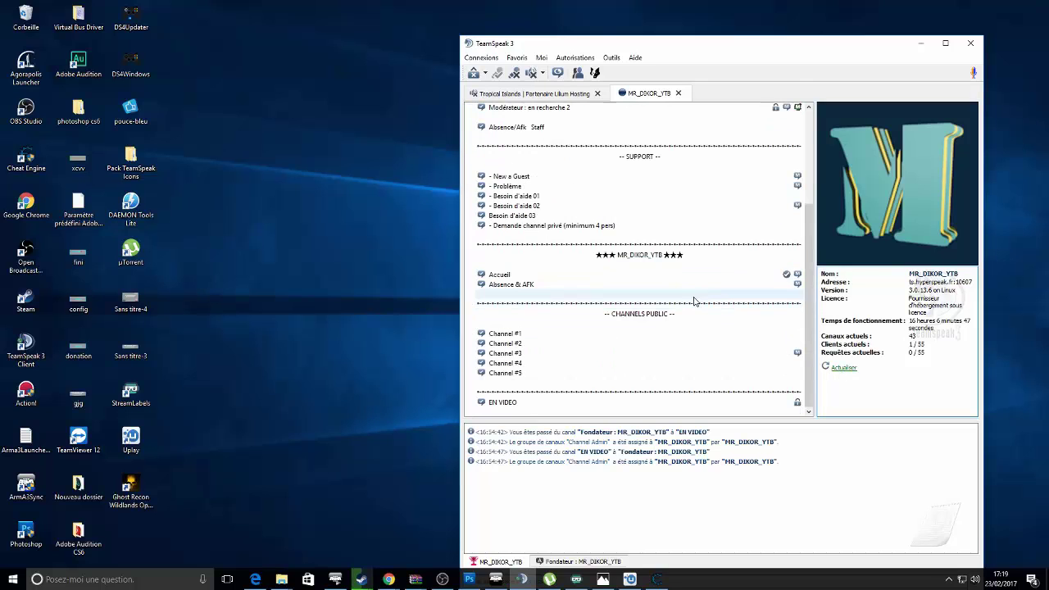
mouse_move(920, 345)
mouse_down()
mouse_move(927, 336)
mouse_move(918, 371)
mouse_move(930, 341)
mouse_up()
click(933, 358)
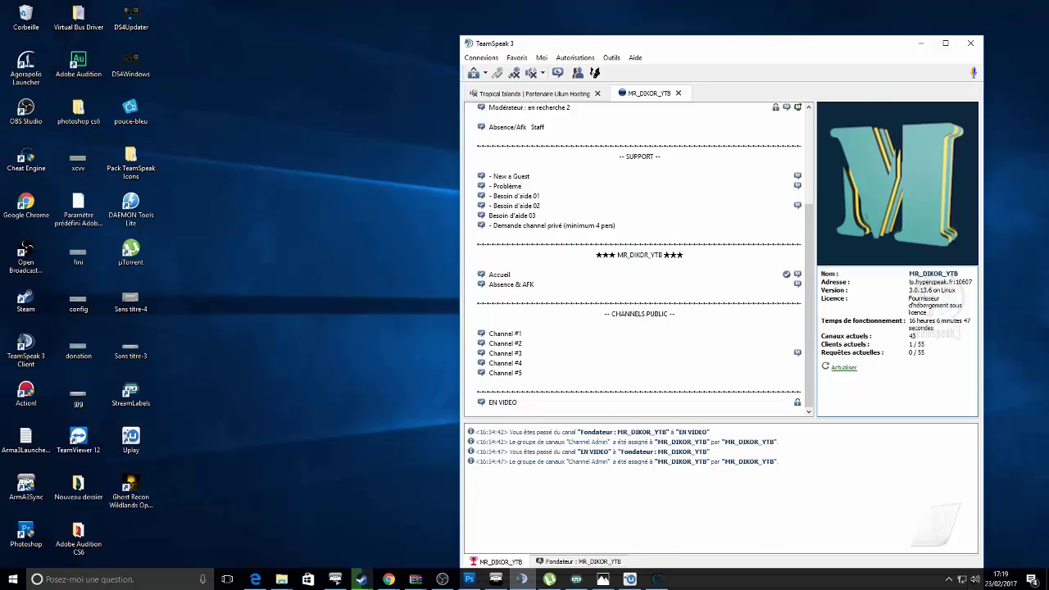
Switch to Uplay to check the Ghost Recon Wildlands - Open Beta download, and minimise its window
click(637, 579)
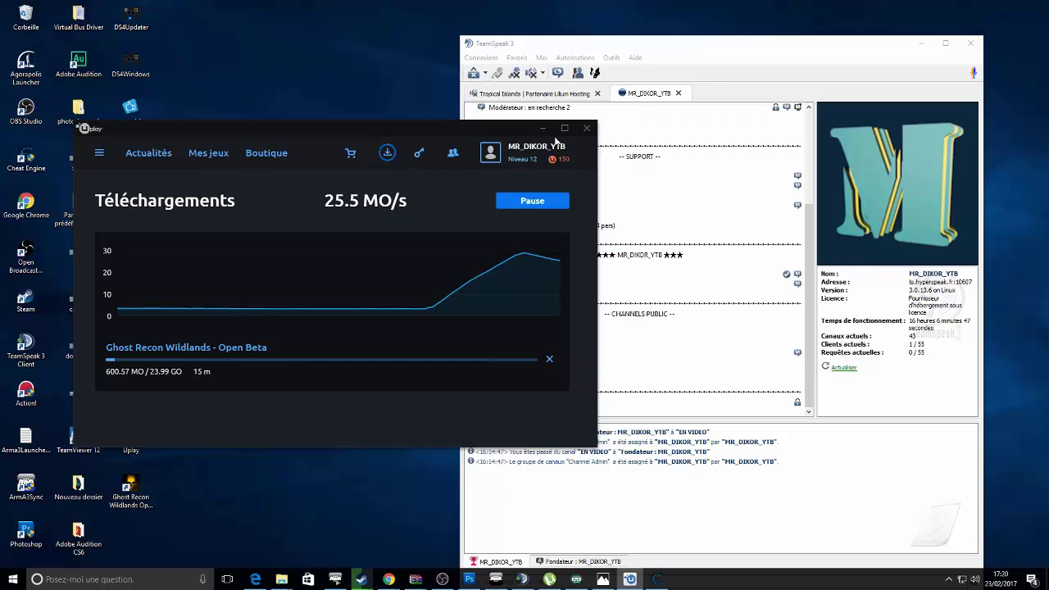
click(545, 131)
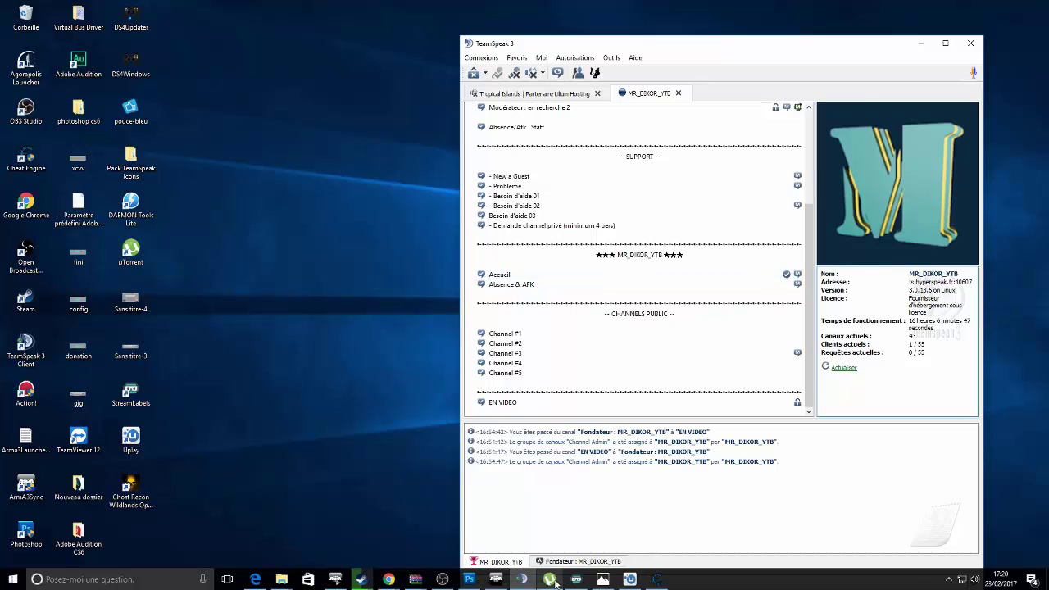
Switch to µTorrent and open the download folder of the codex-ride.2 torrent, continuing past the upgrade offer
click(548, 580)
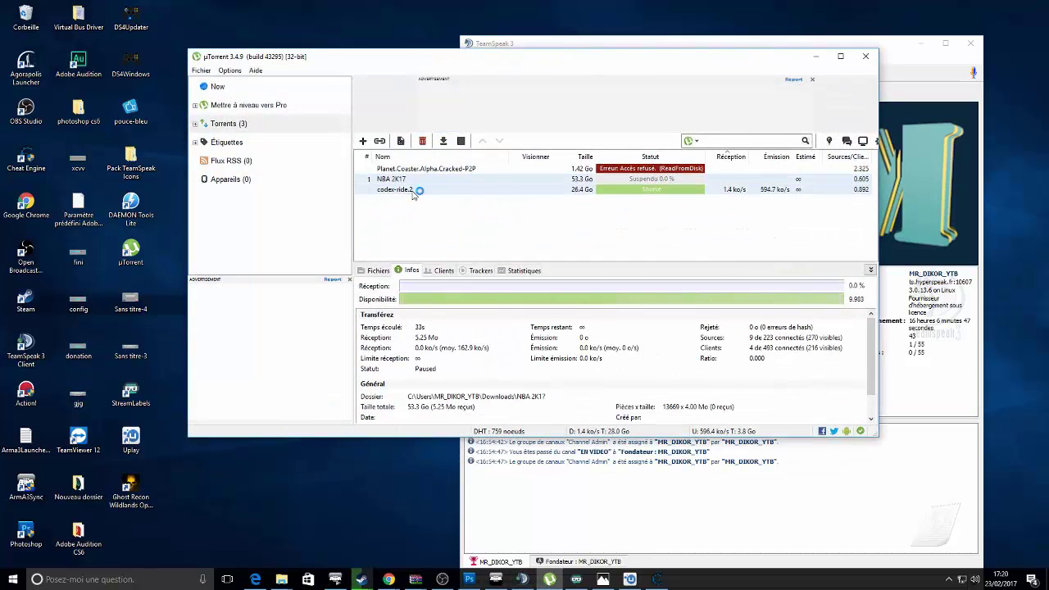
click(413, 191)
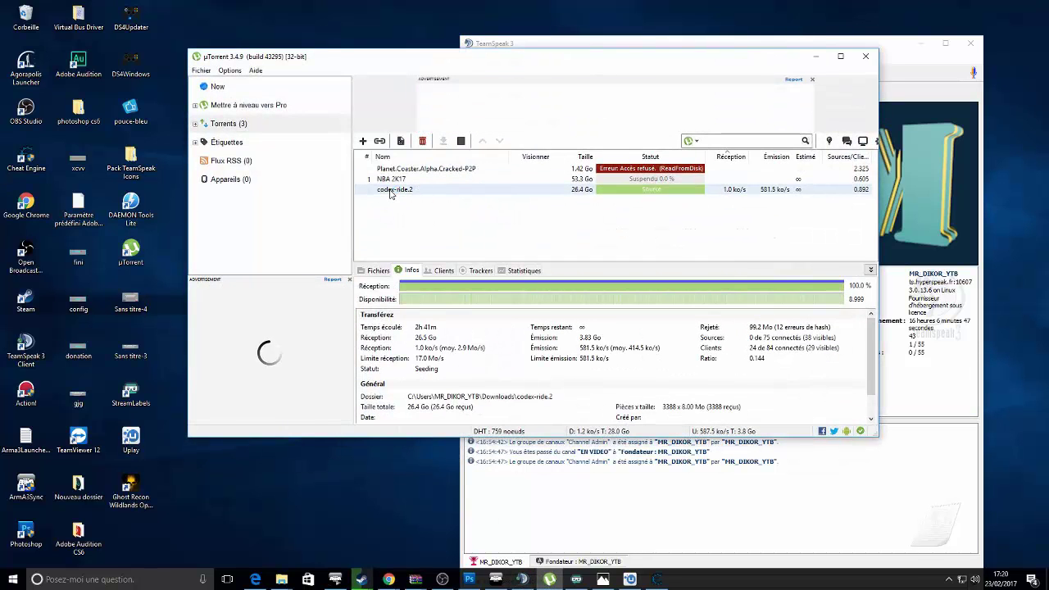
double_click(425, 191)
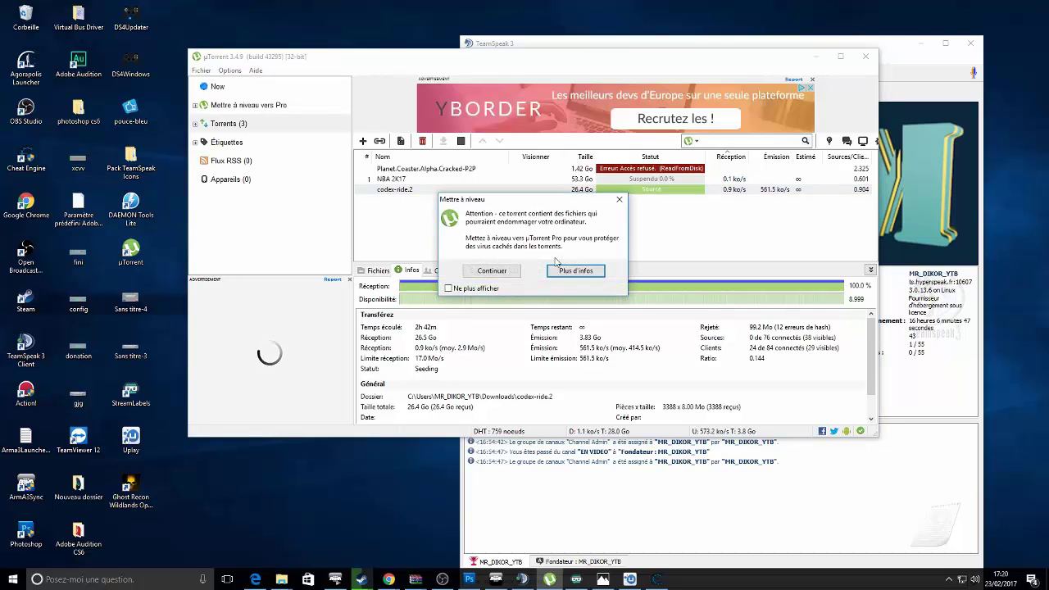
click(492, 271)
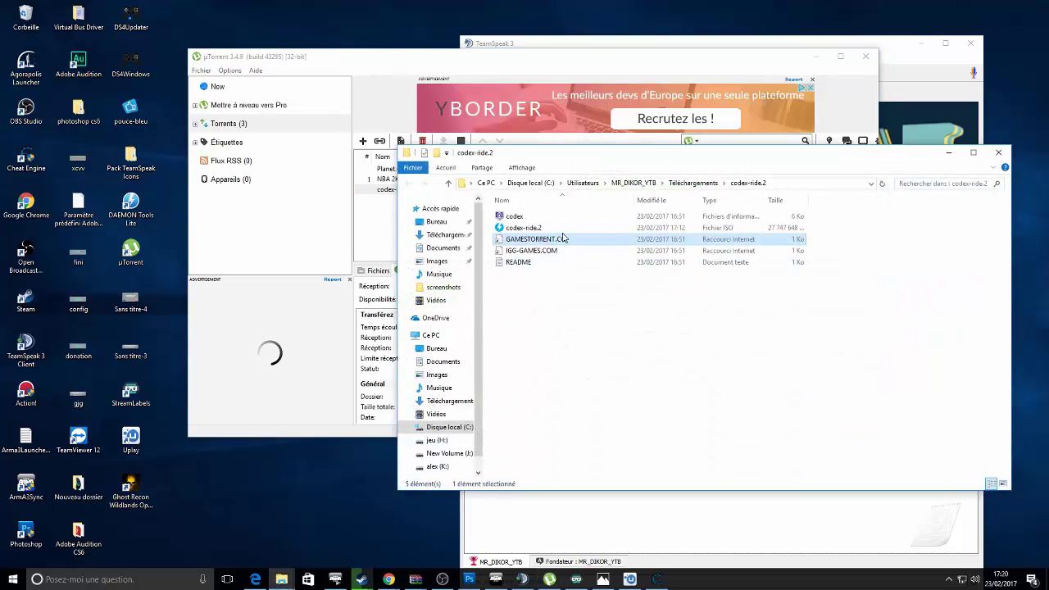
Open the codex-ride.2 ISO file with DAEMON Tools Lite
click(557, 230)
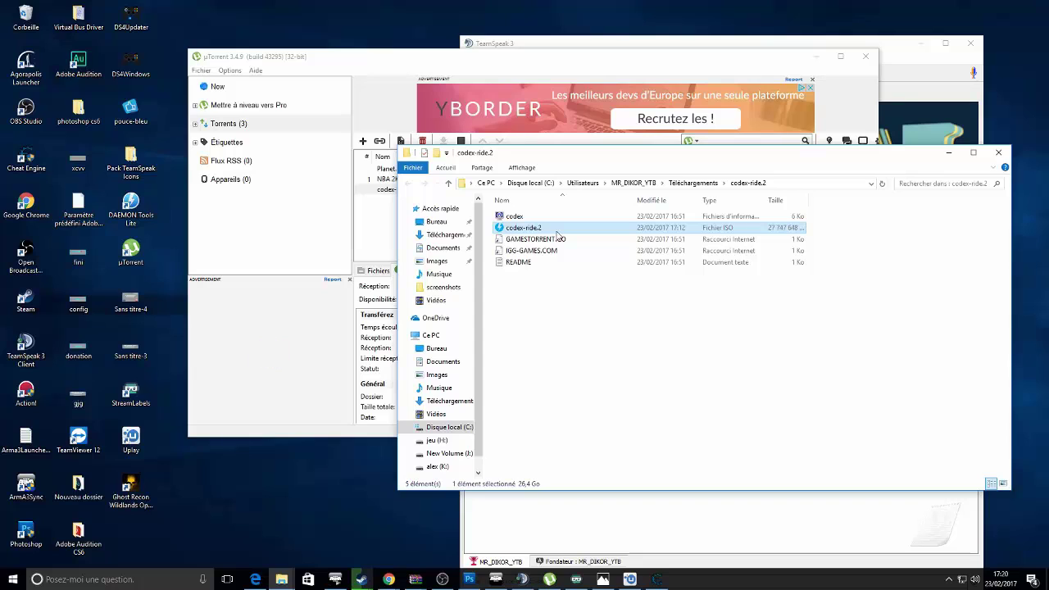
double_click(557, 232)
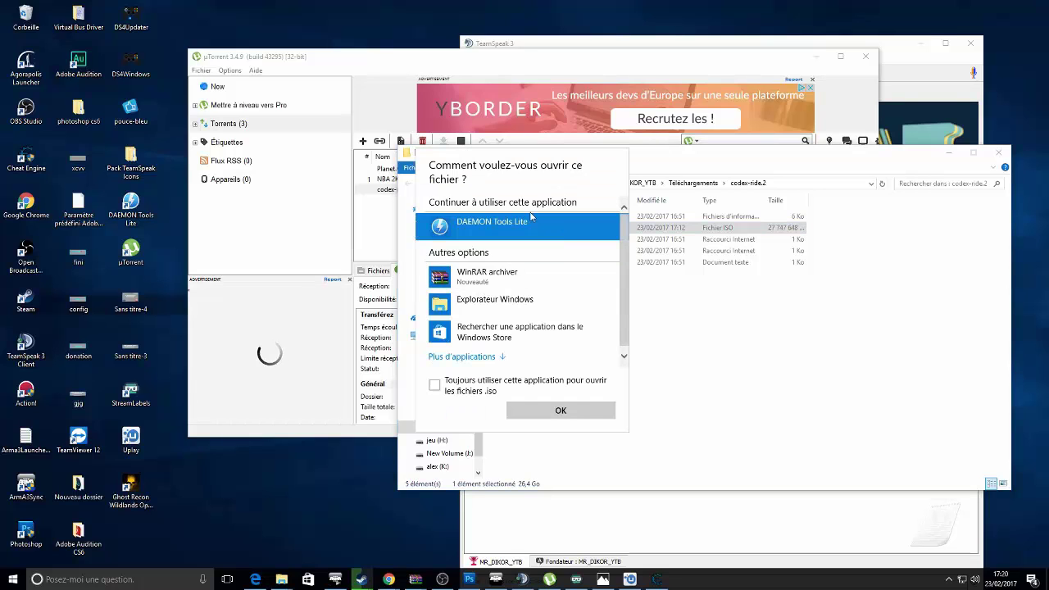
click(562, 412)
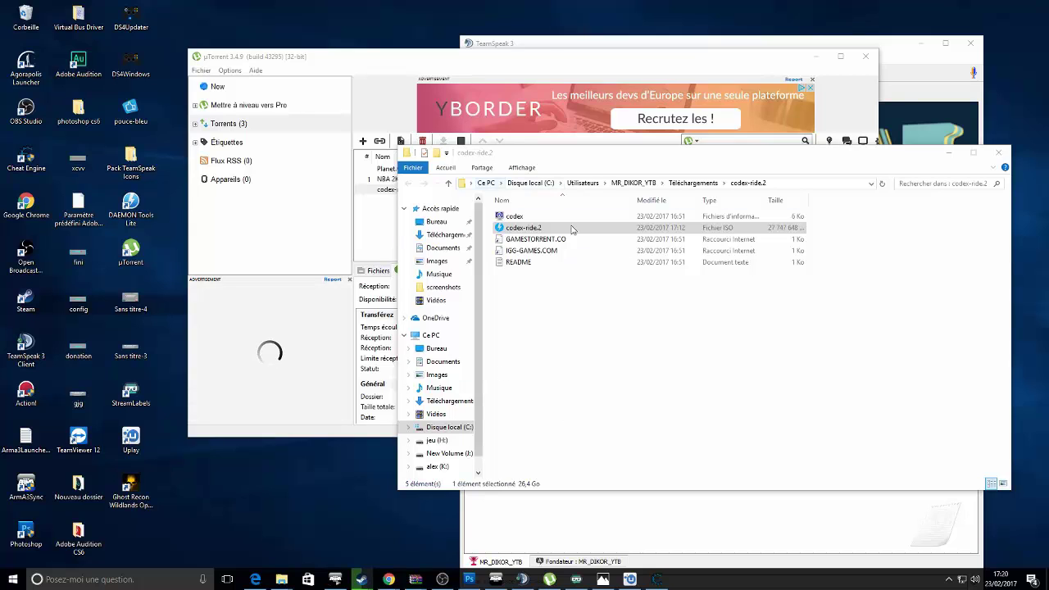
Check the hidden background apps for DAEMON Tools Lite and select its desktop shortcut
scroll(439, 434, down, 1)
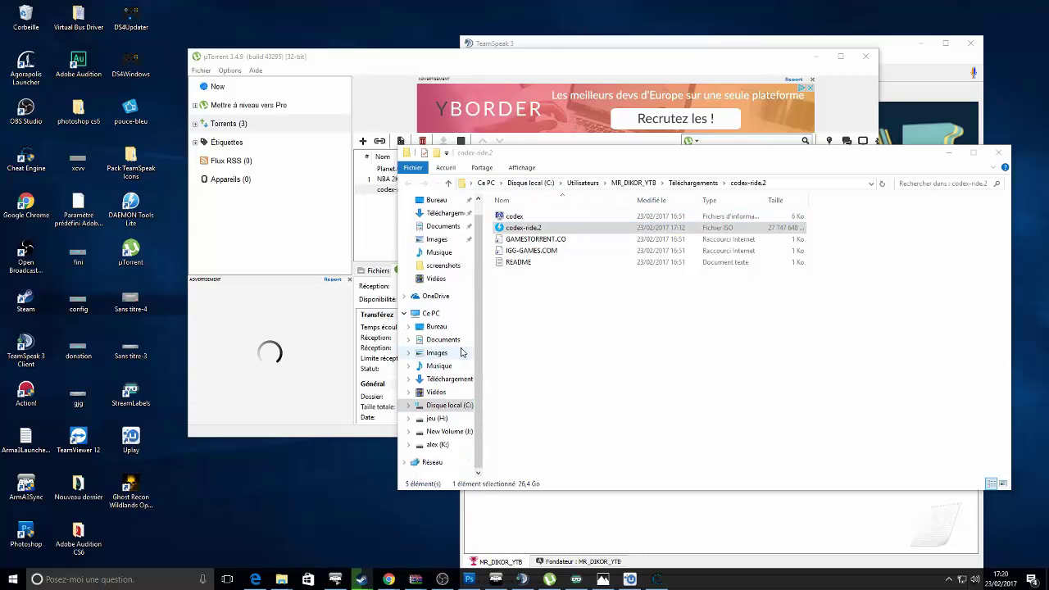
click(948, 579)
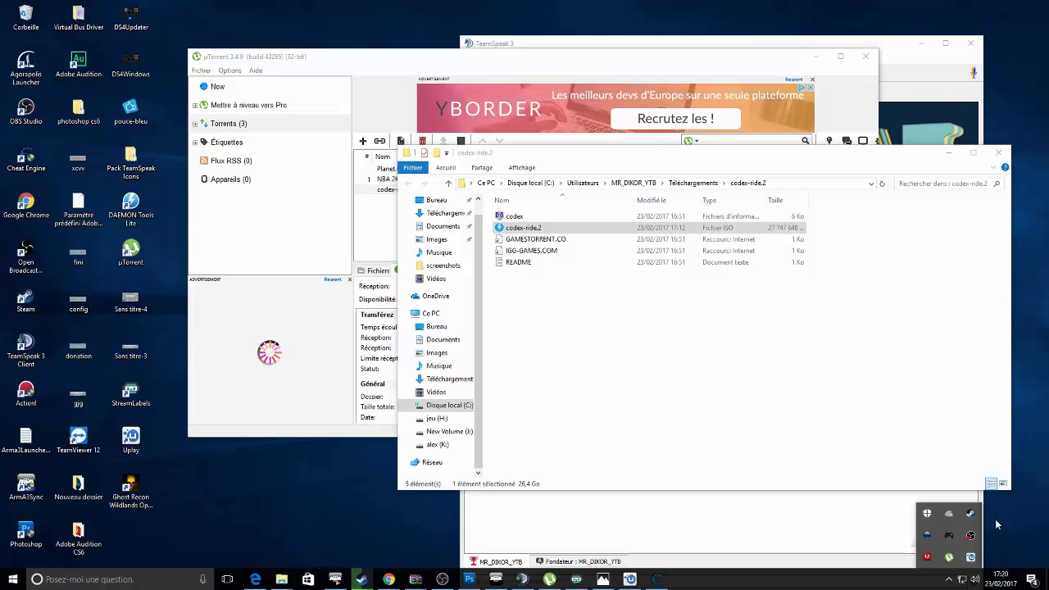
click(139, 200)
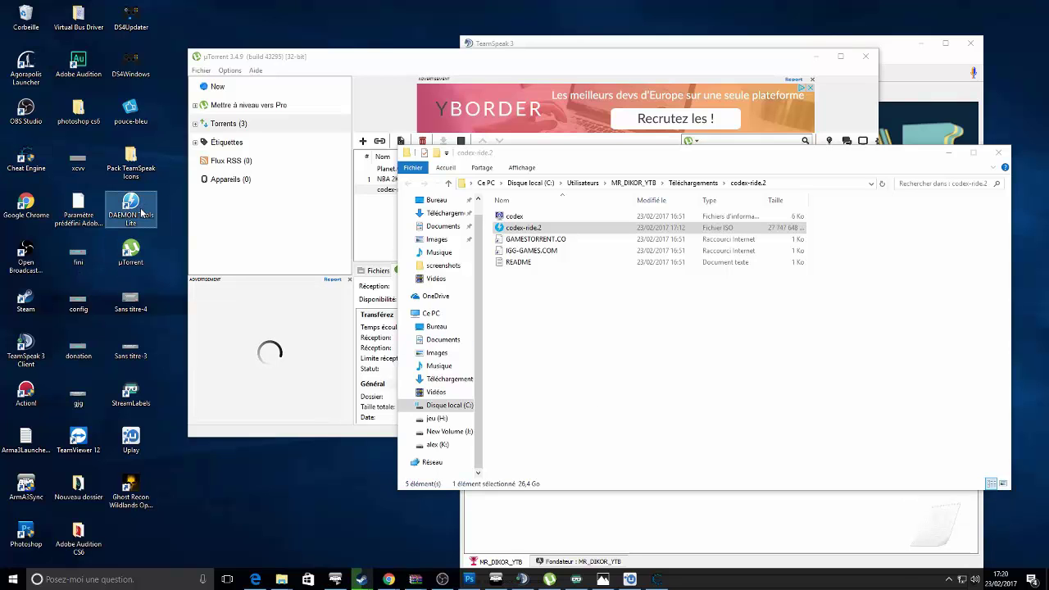
Minimise µTorrent and snap the TeamSpeak window to the right half of the screen
click(815, 57)
drag(839, 43, 1048, 39)
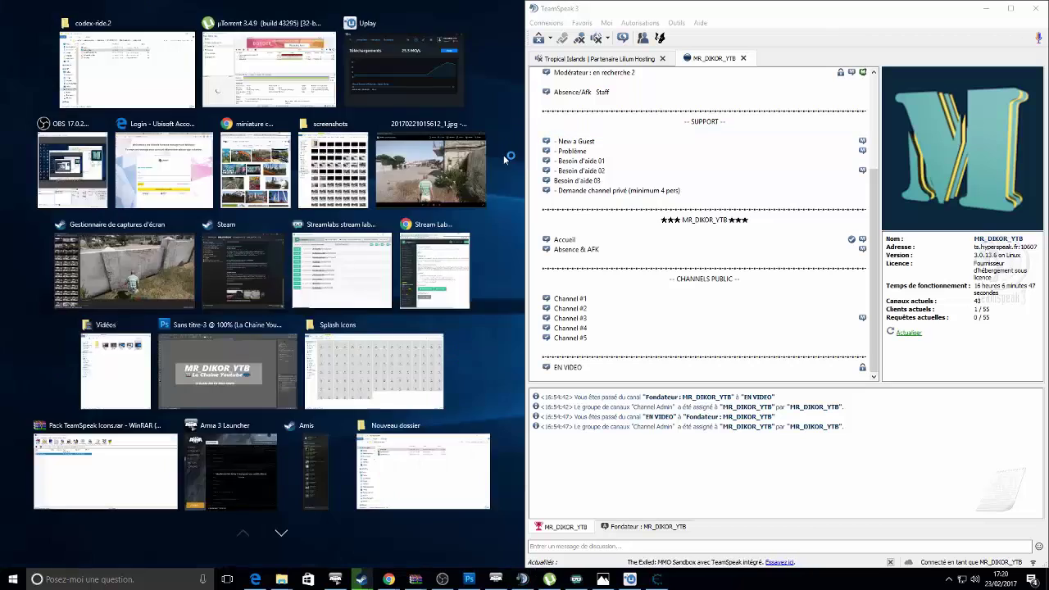
click(577, 136)
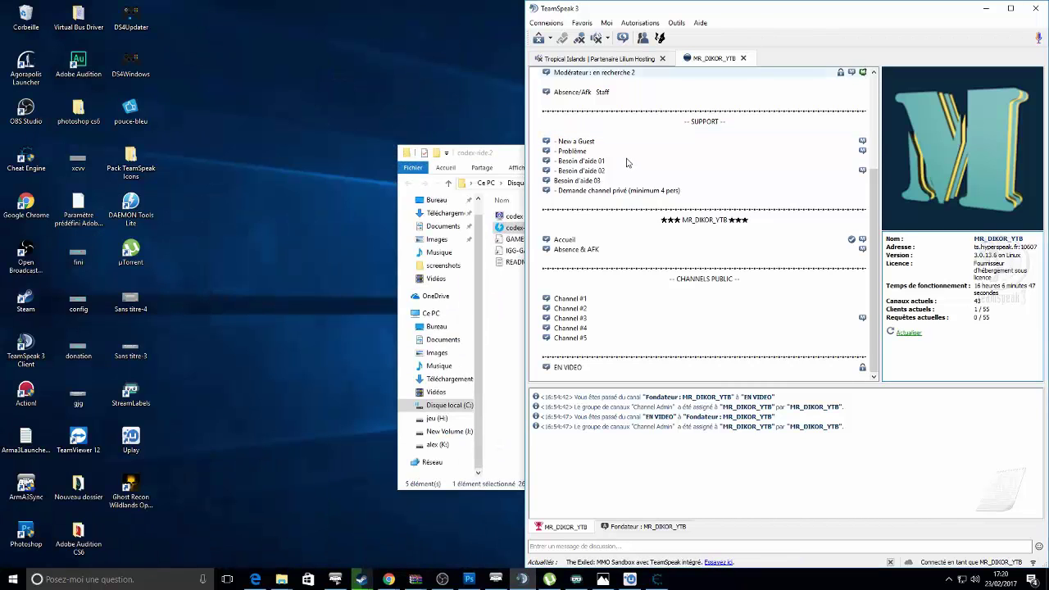
Refresh the TeamSpeak server information and look through the channels from the administration section to the public channels
scroll(626, 163, up, 5)
scroll(627, 237, down, 5)
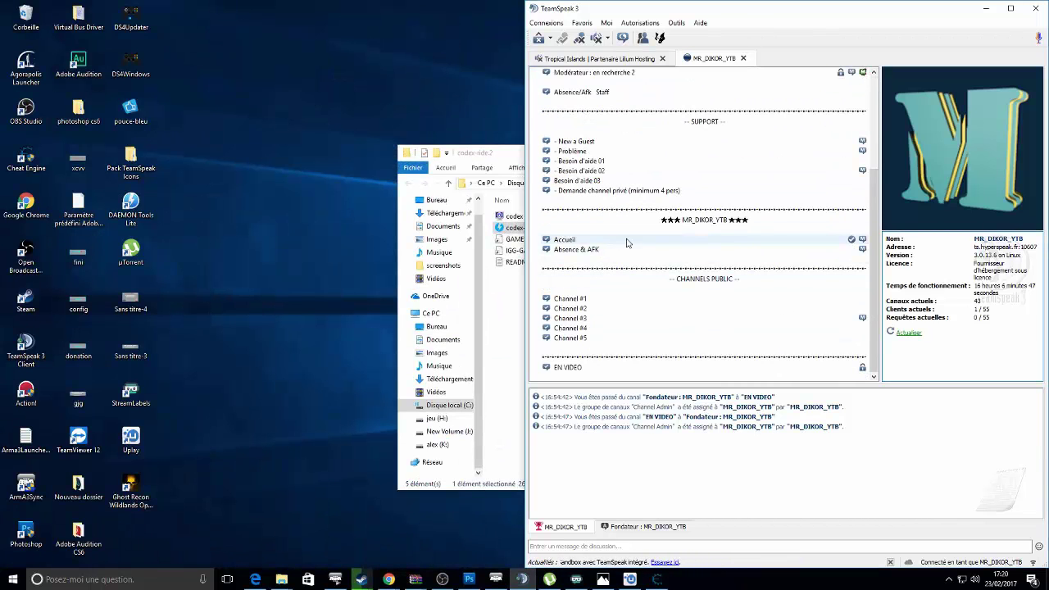
click(890, 331)
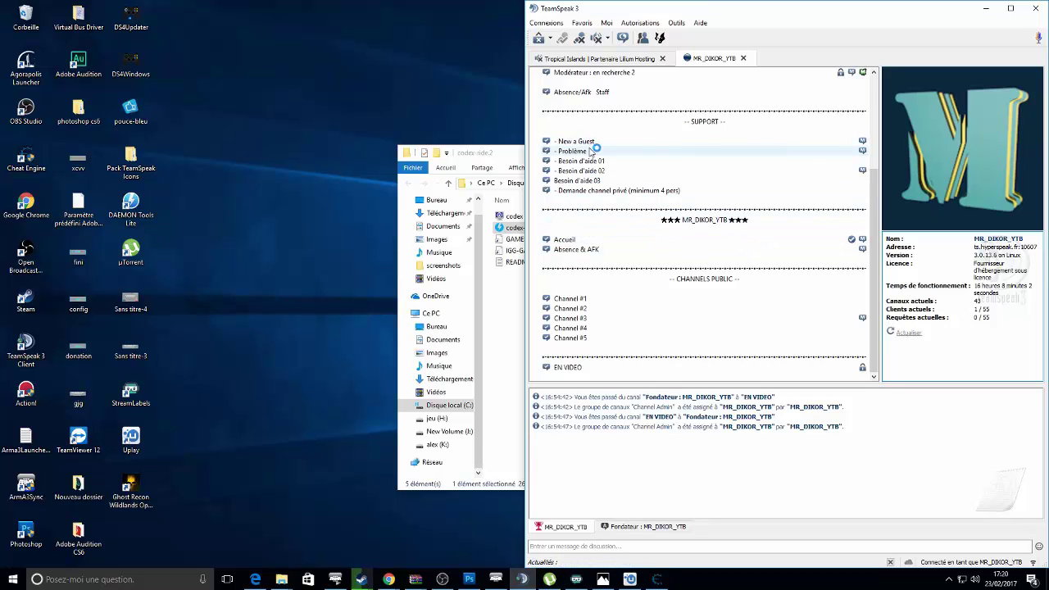
scroll(674, 113, up, 4)
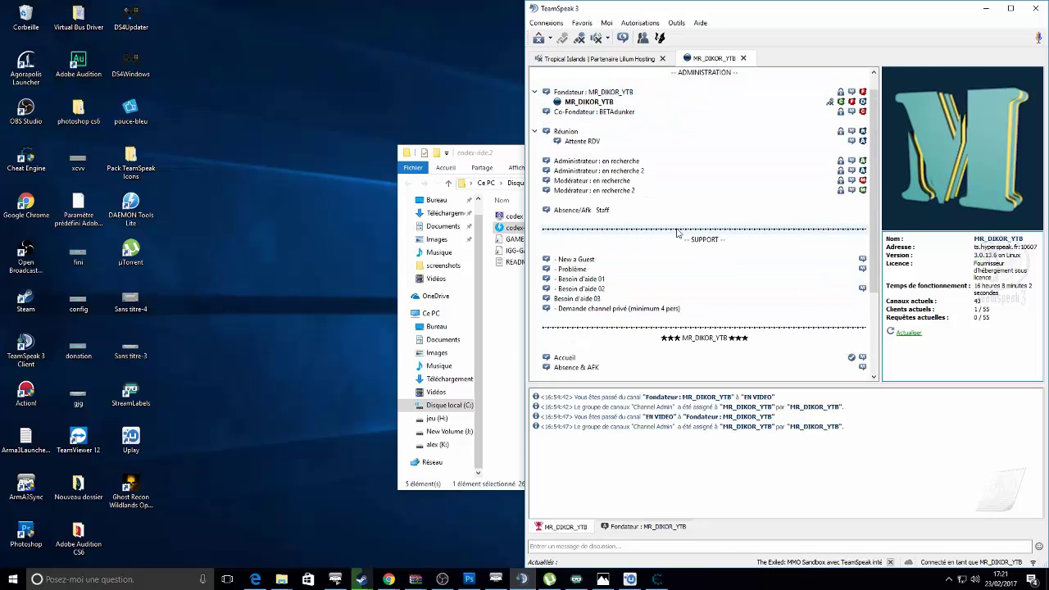
scroll(611, 277, down, 4)
scroll(592, 212, up, 4)
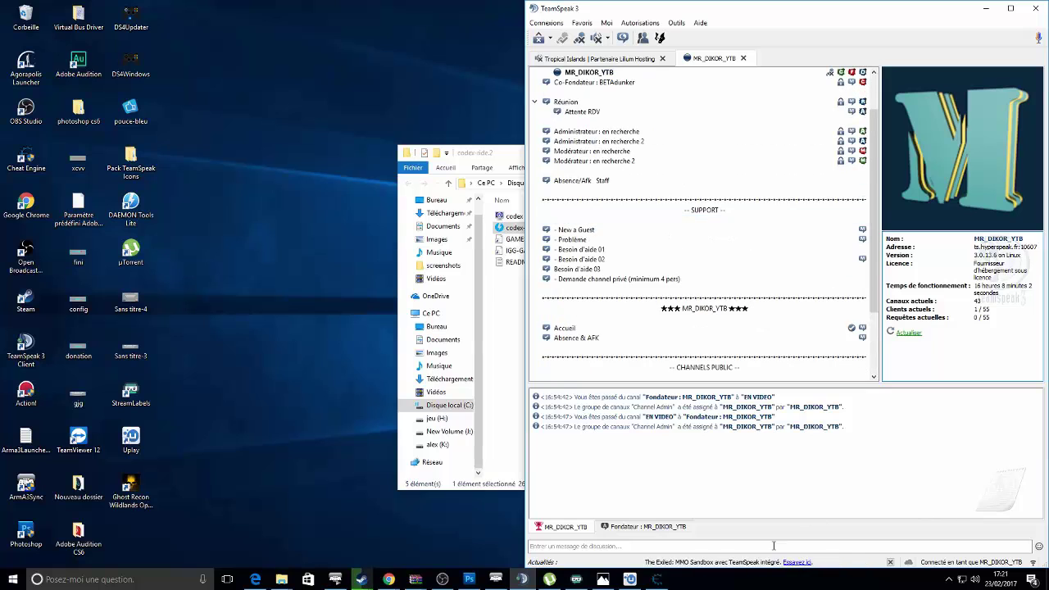
scroll(605, 280, down, 4)
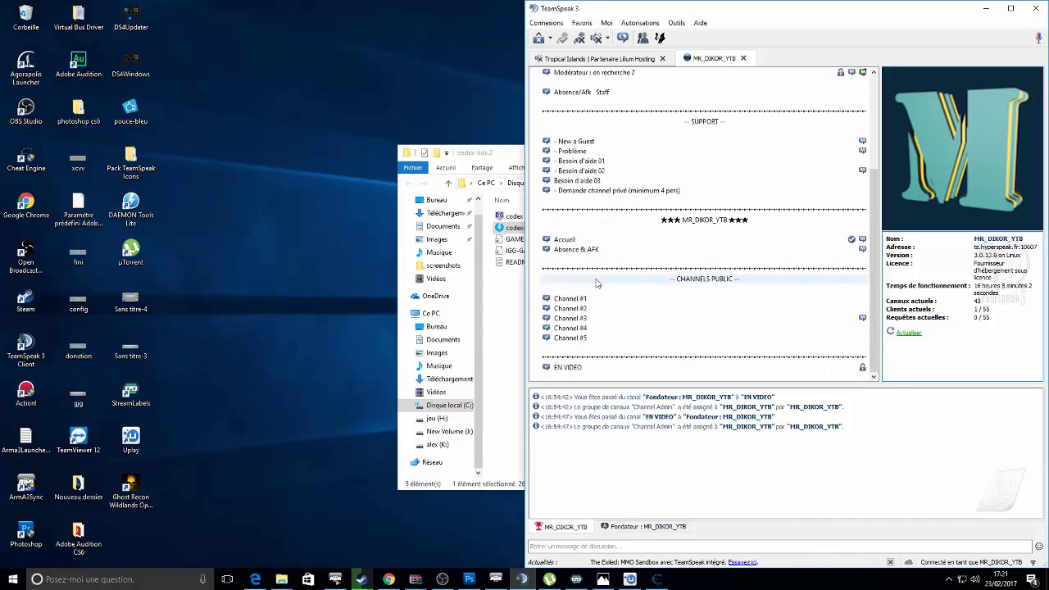
scroll(840, 147, up, 5)
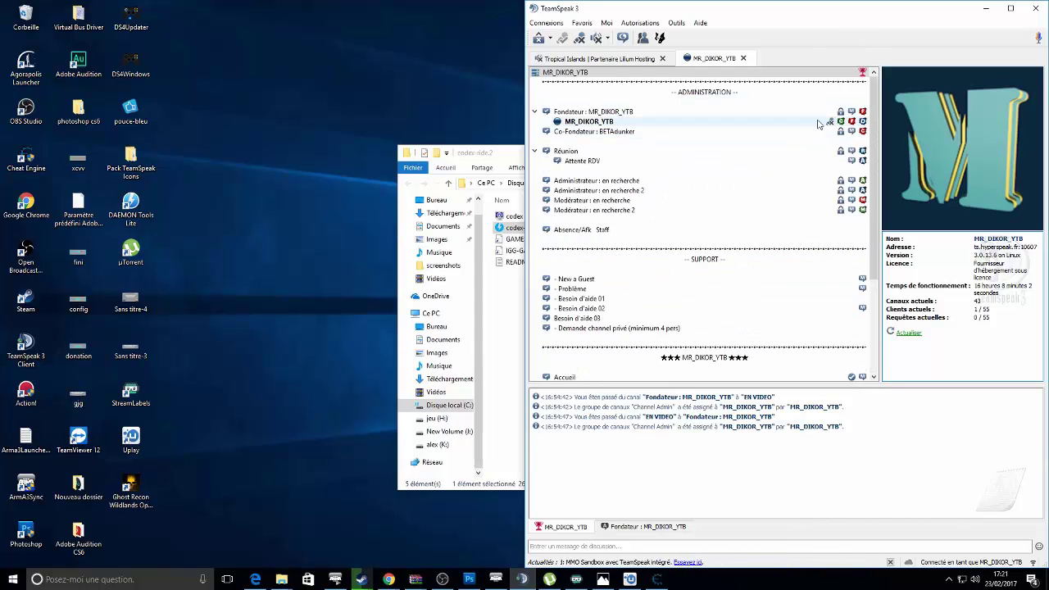
Request talk power for the own client in the founder channel and withdraw the request
click(820, 123)
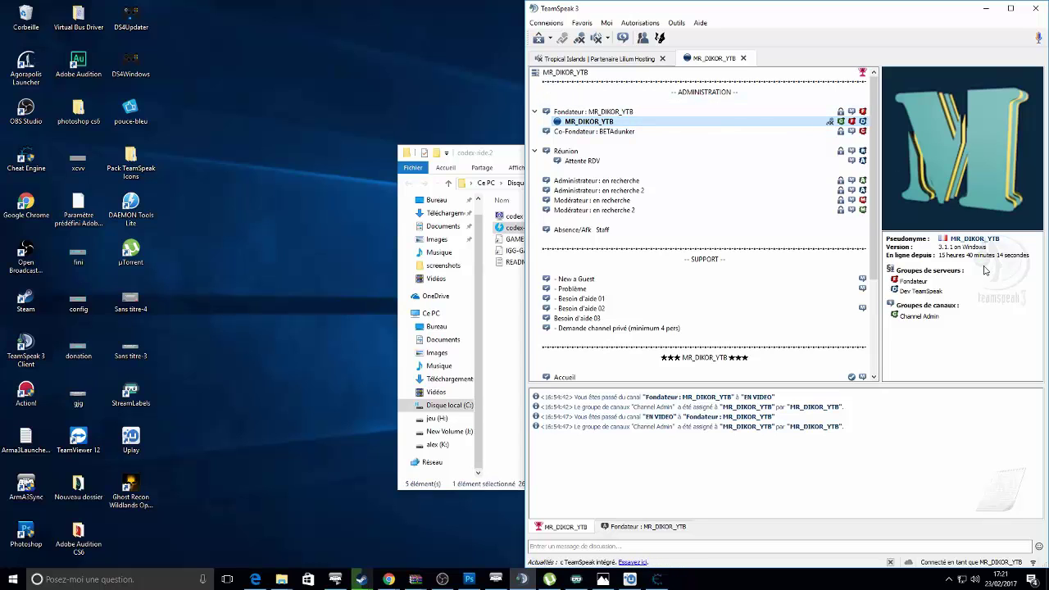
click(653, 123)
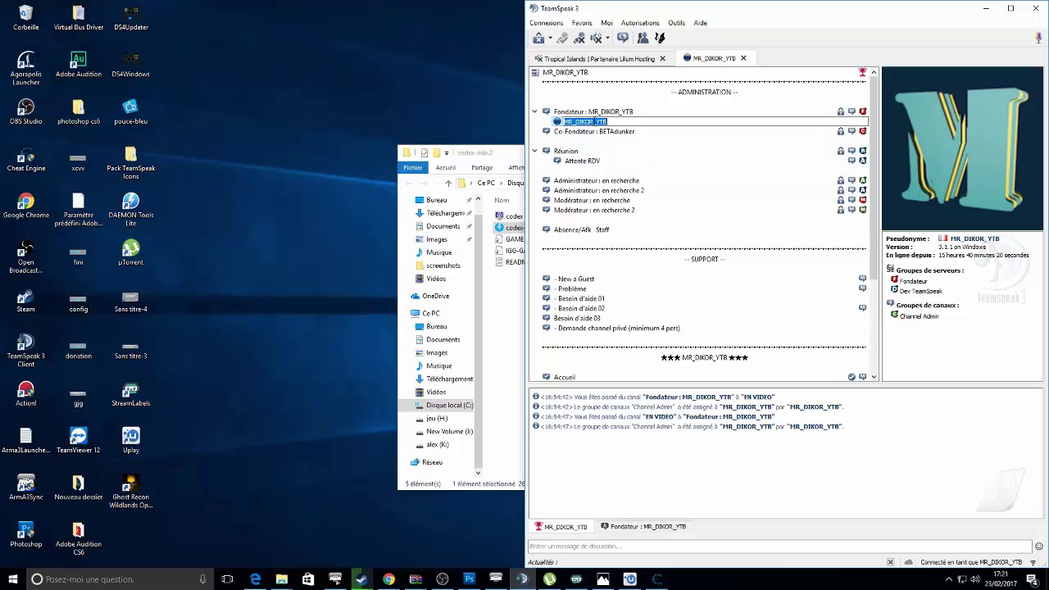
right_click(666, 111)
right_click(616, 123)
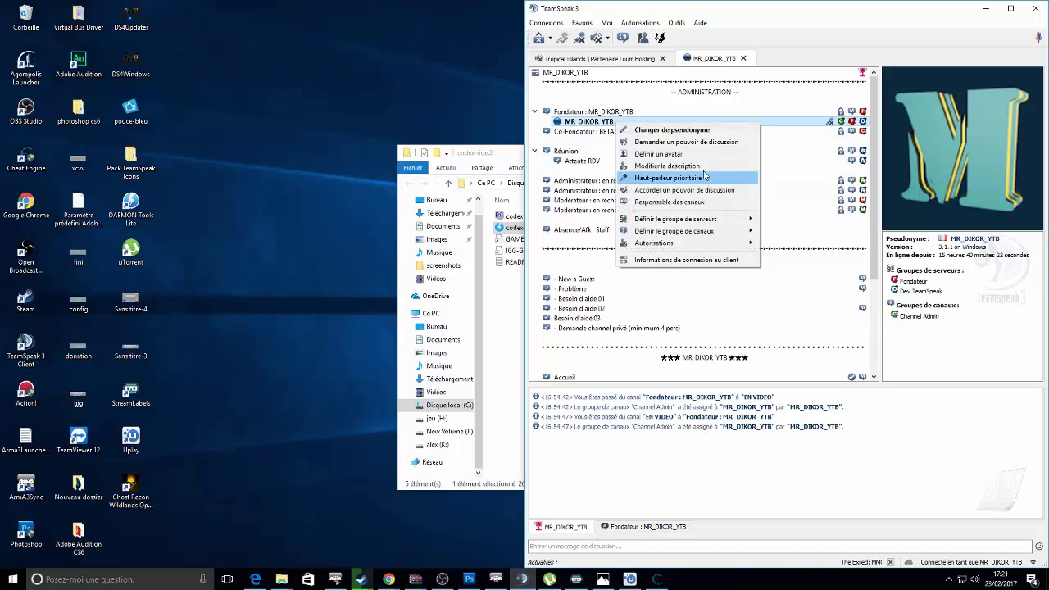
click(686, 142)
right_click(792, 123)
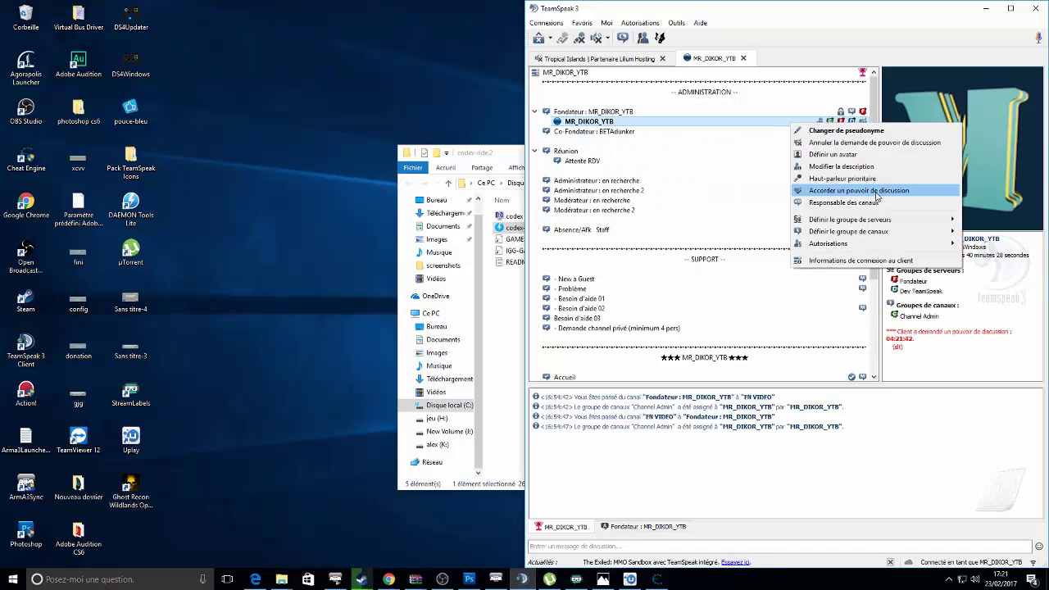
click(869, 143)
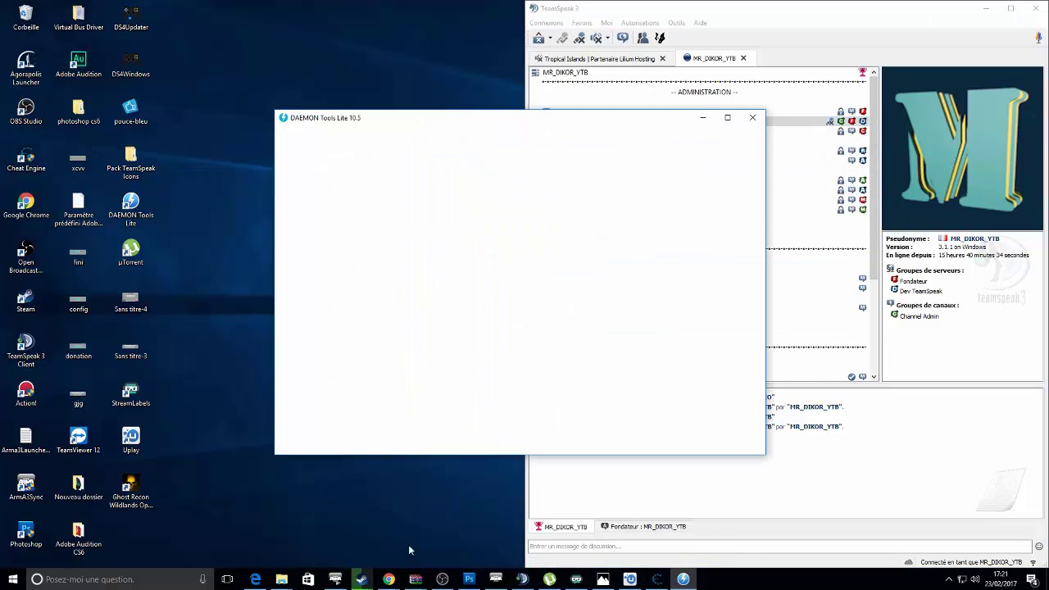
Check the capture preview in OBS and minimise its window
click(442, 581)
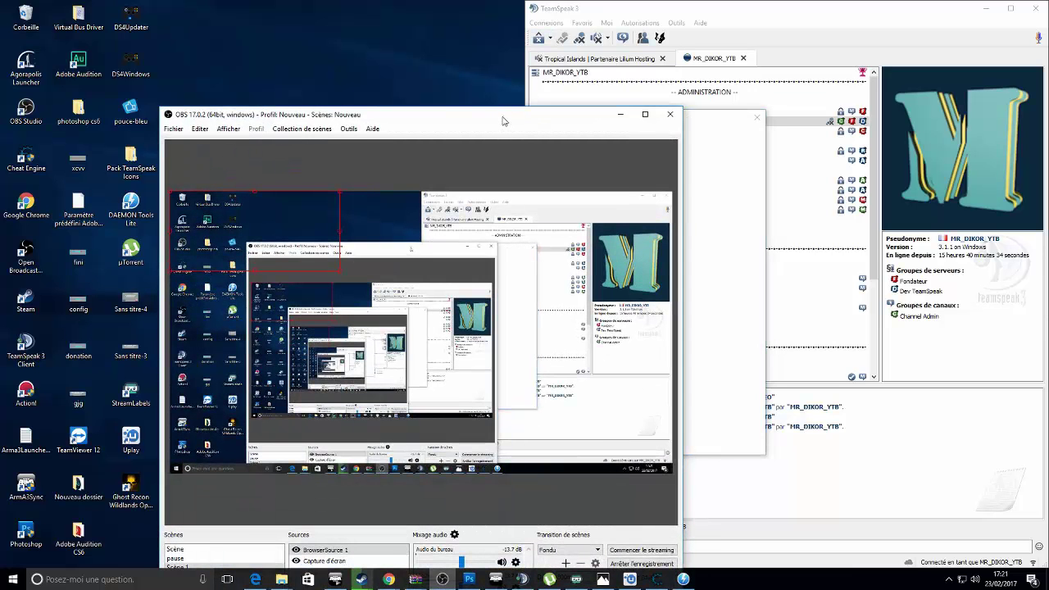
click(620, 114)
drag(177, 526, 418, 438)
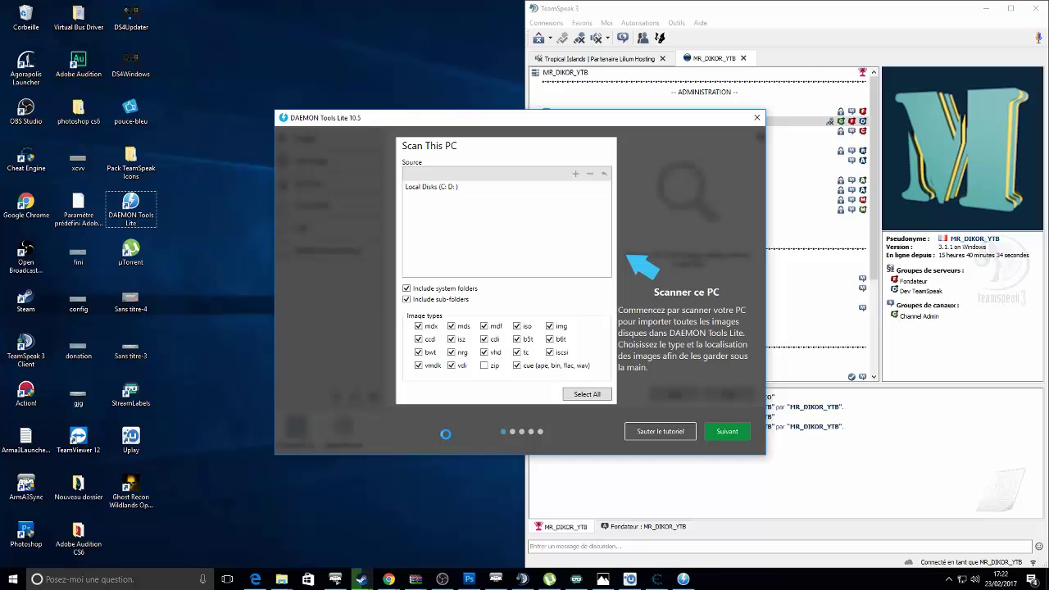
Skip the DAEMON Tools Lite tutorial and mount the codex-ride.2 image from the Téléchargements folder
click(660, 431)
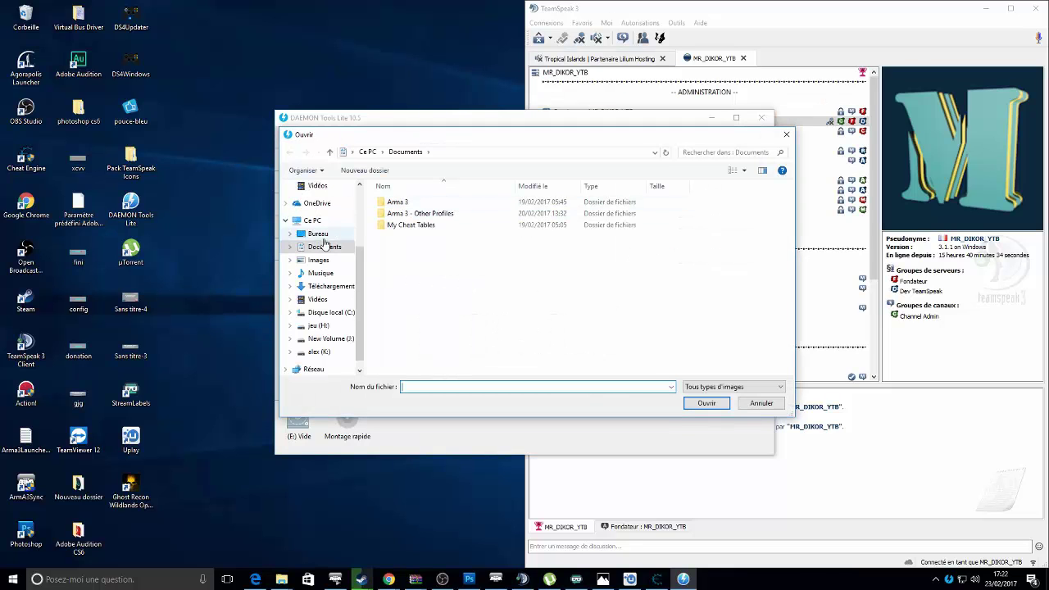
click(332, 286)
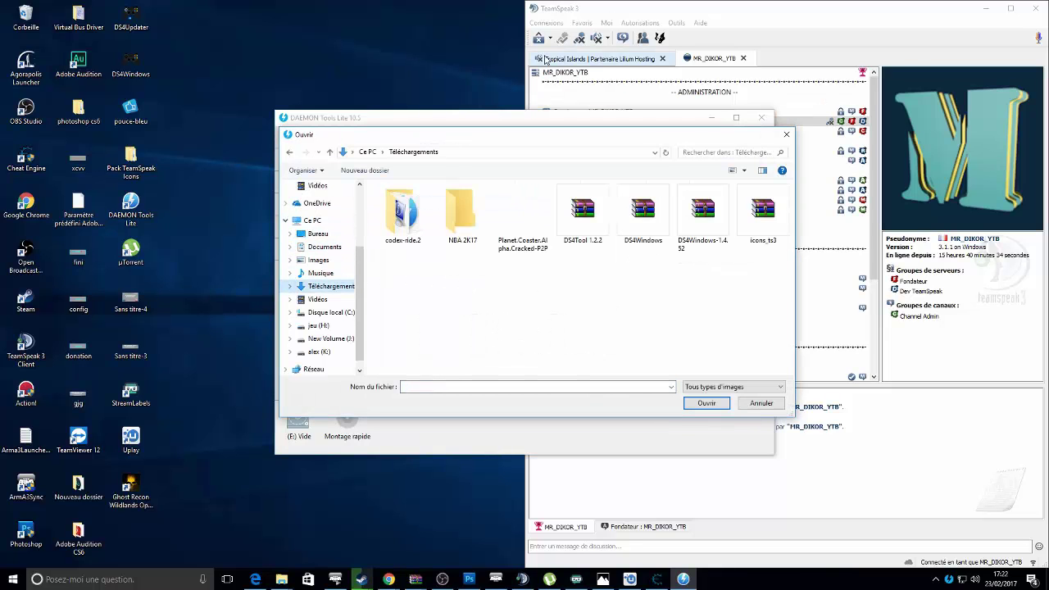
double_click(420, 215)
click(448, 203)
click(707, 403)
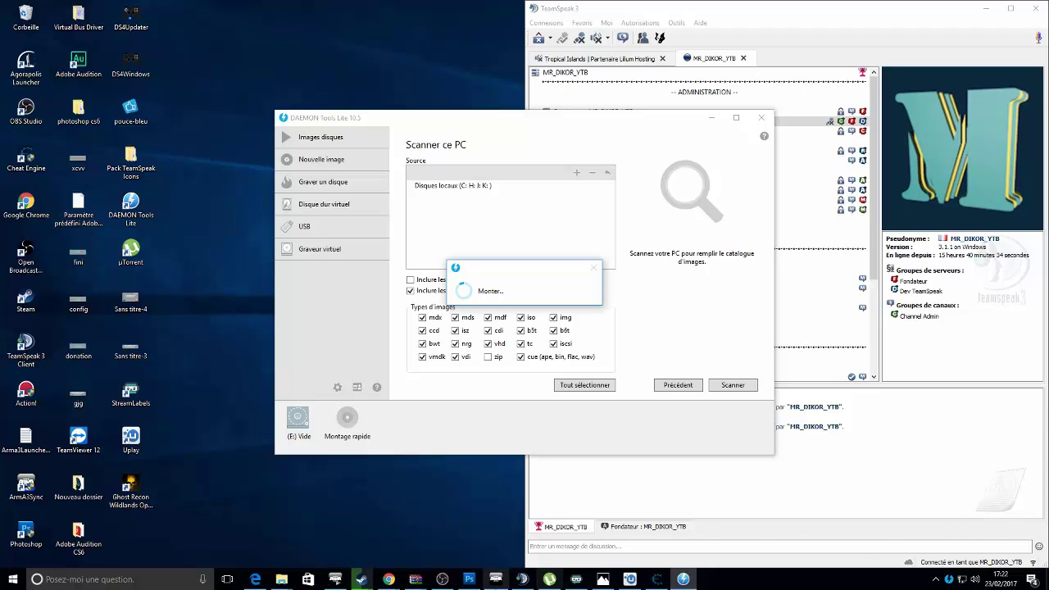
click(476, 121)
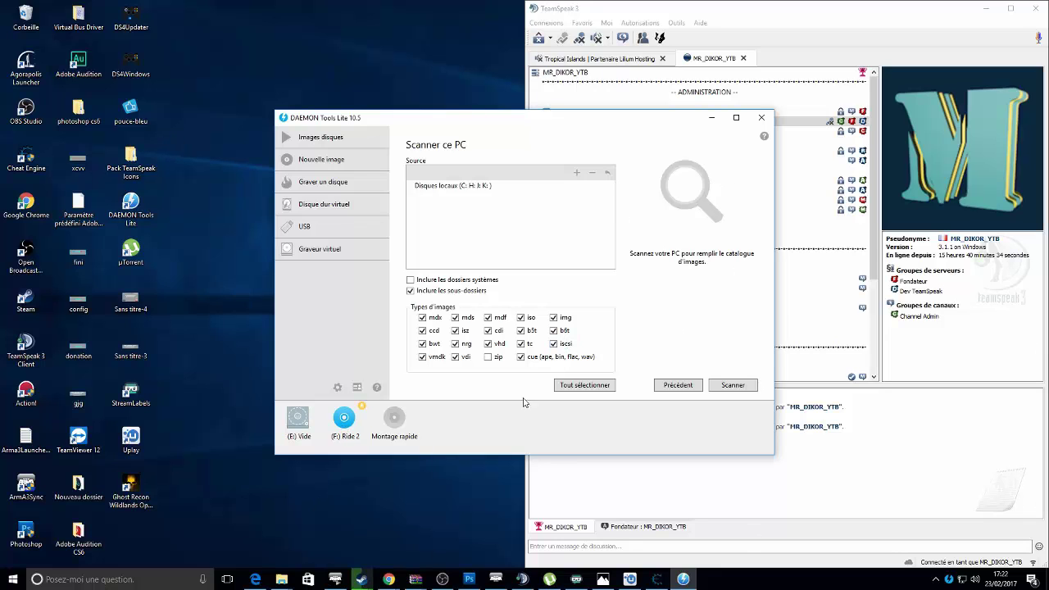
Minimise DAEMON Tools Lite and open the virtual Ride 2 disc (F:) from Ce PC in File Explorer
click(710, 118)
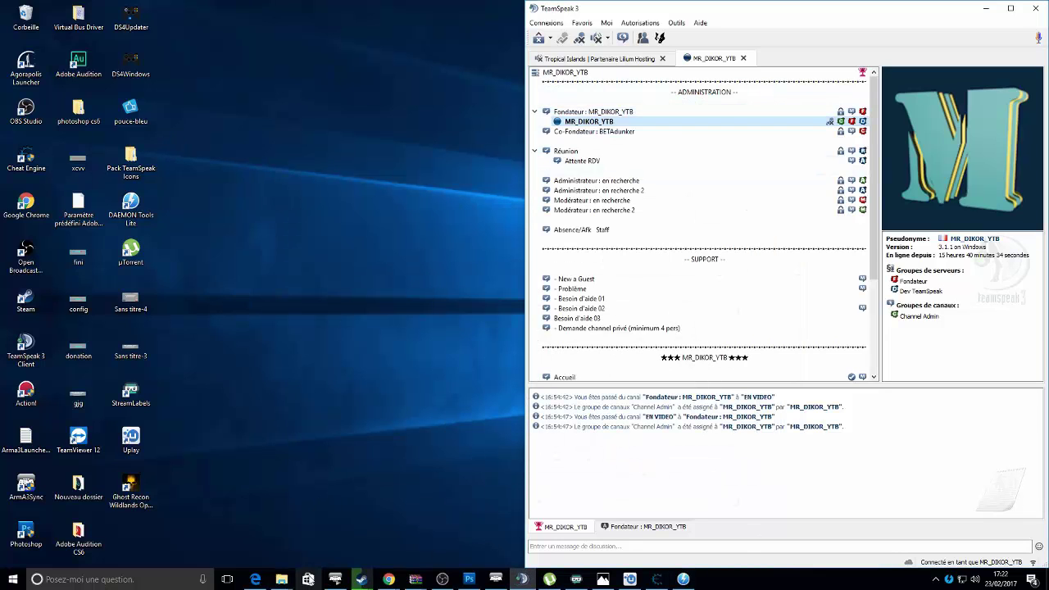
click(281, 578)
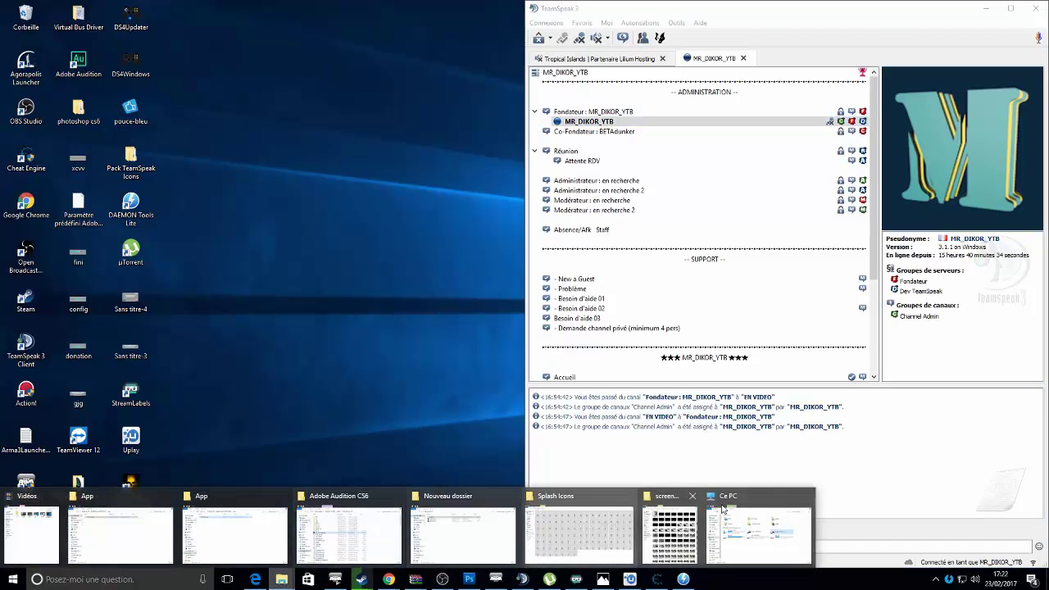
click(746, 528)
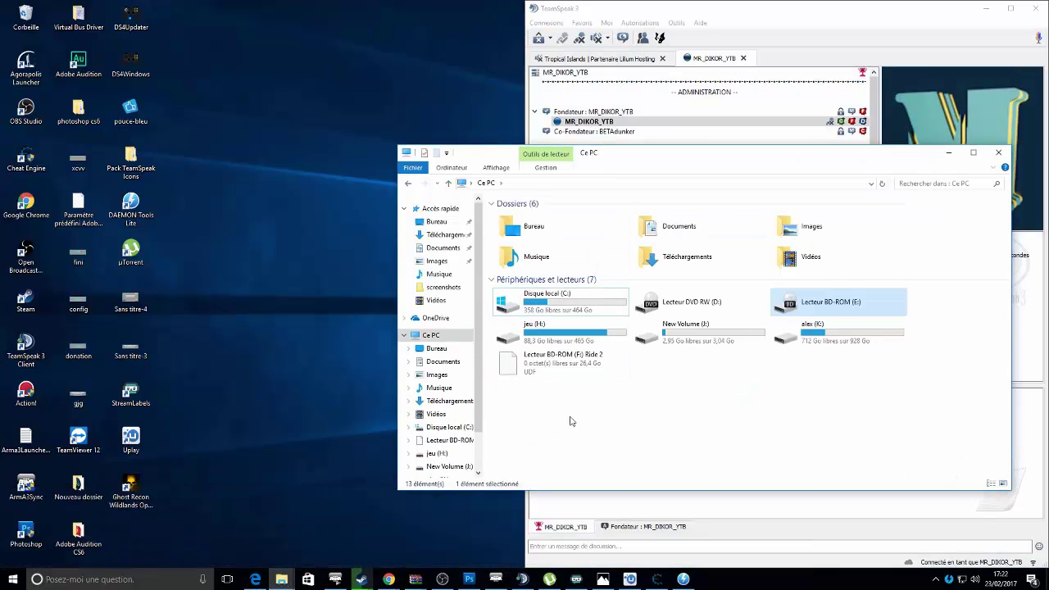
drag(672, 411, 499, 353)
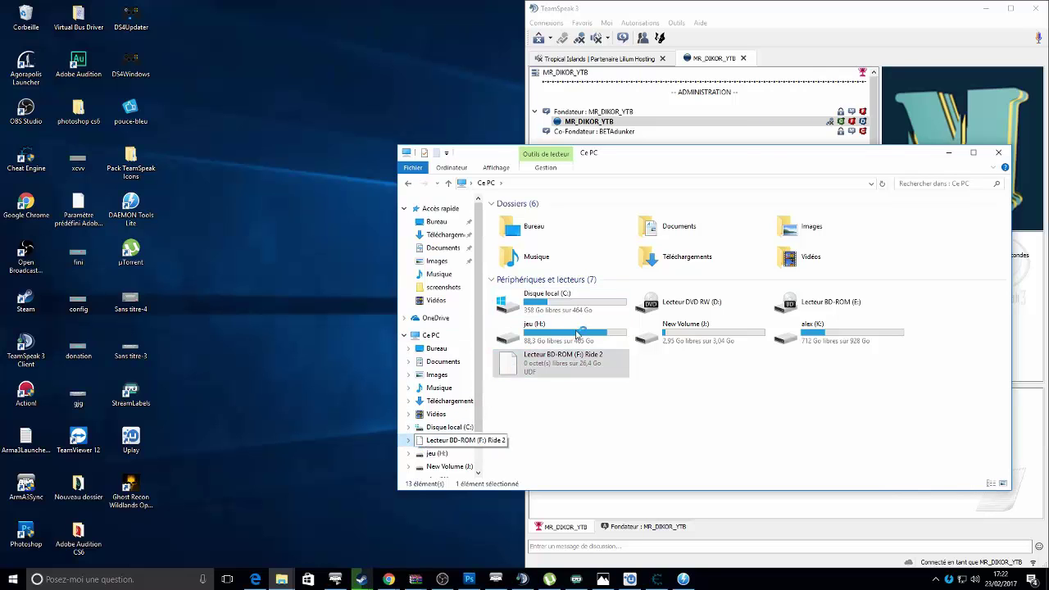
click(771, 141)
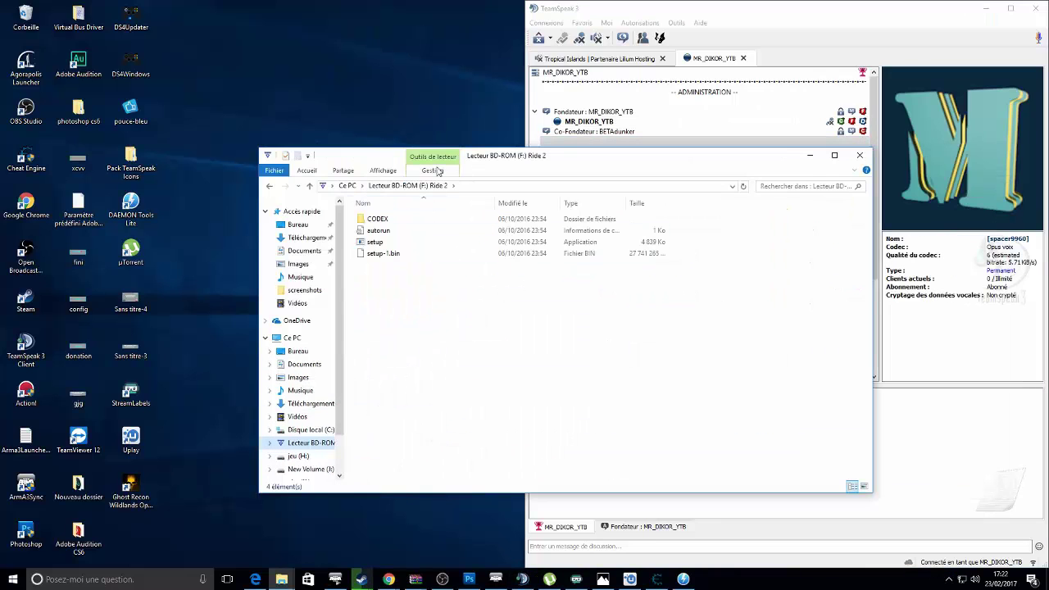
Examine the setup files and the contents of the CODEX folder on the Ride 2 disc, and return to the disc's root
drag(402, 291, 365, 243)
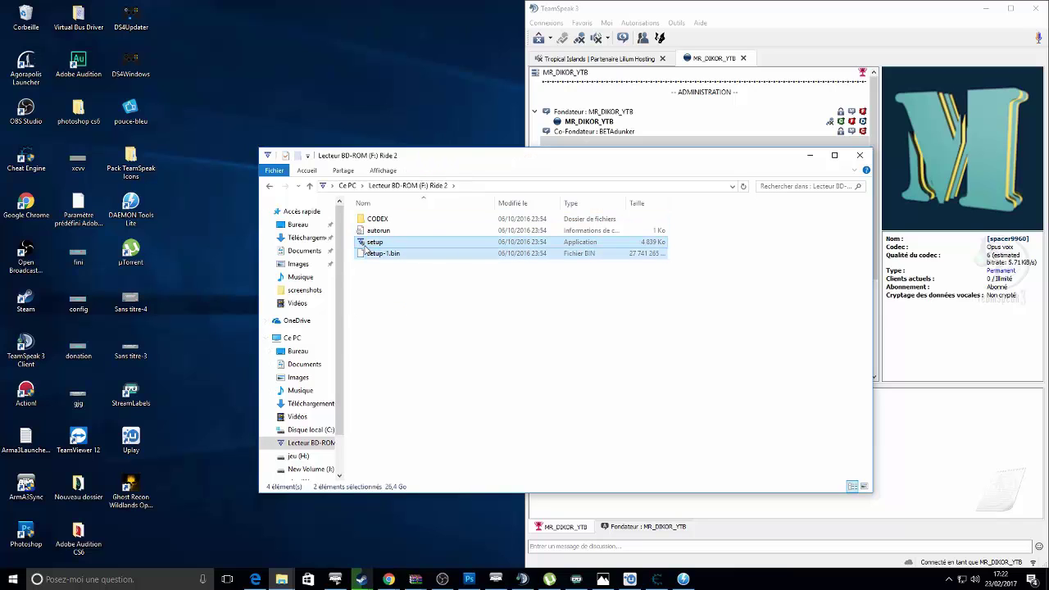
click(369, 244)
click(365, 223)
double_click(387, 221)
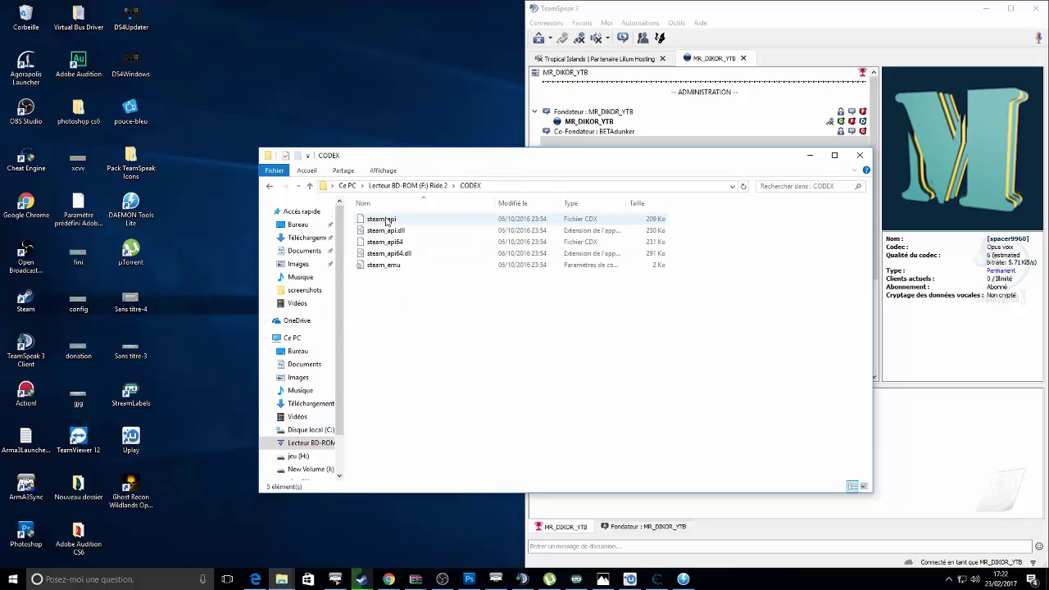
drag(433, 336, 303, 127)
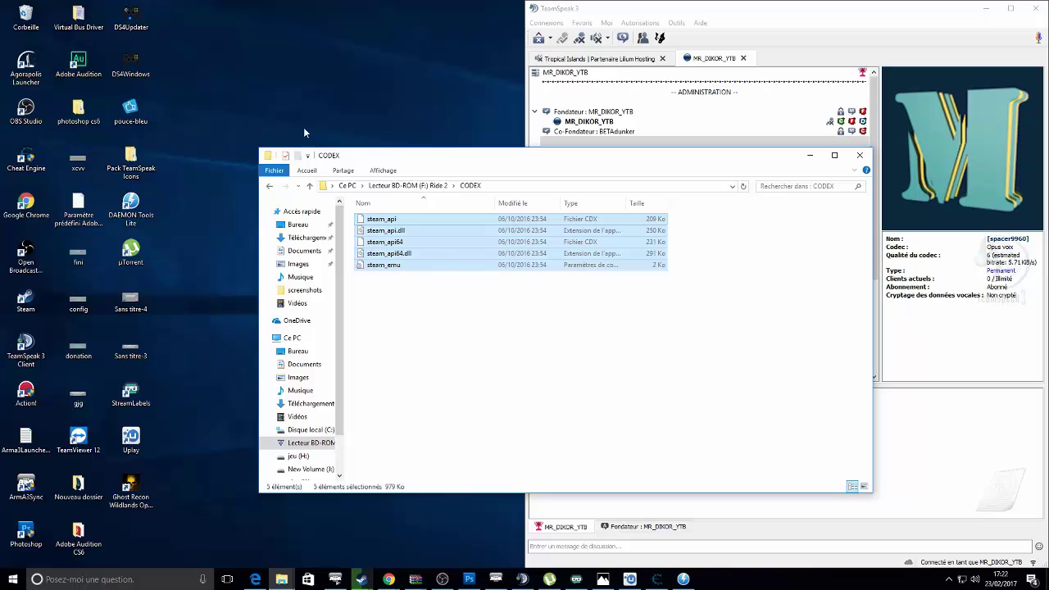
click(271, 188)
Run setup from the Ride 2 disc, install the game to H:\Games\Ride 2 with a desktop shortcut, and finish the installer
click(412, 246)
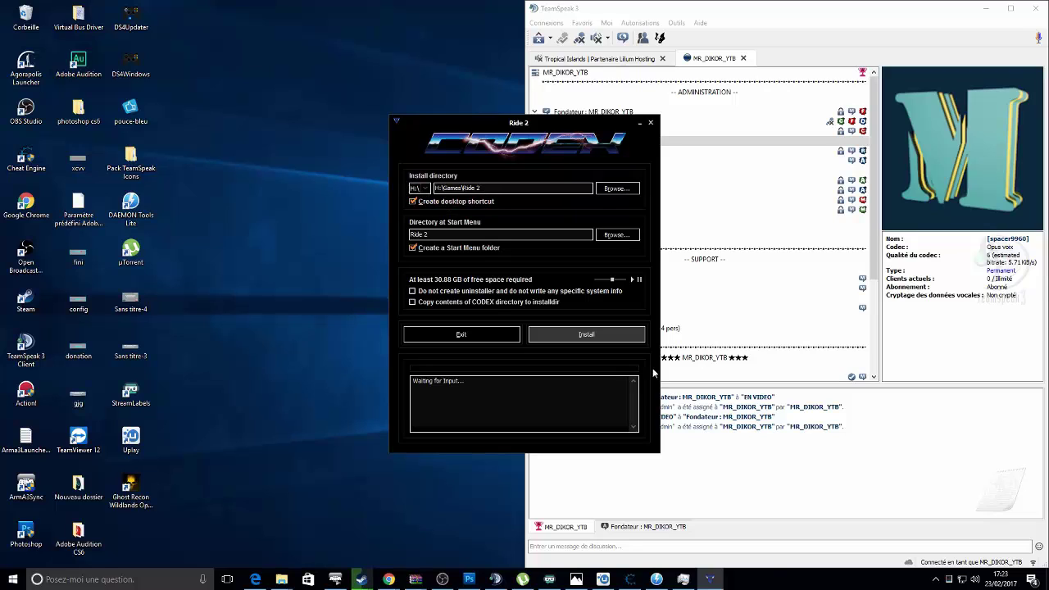
click(619, 342)
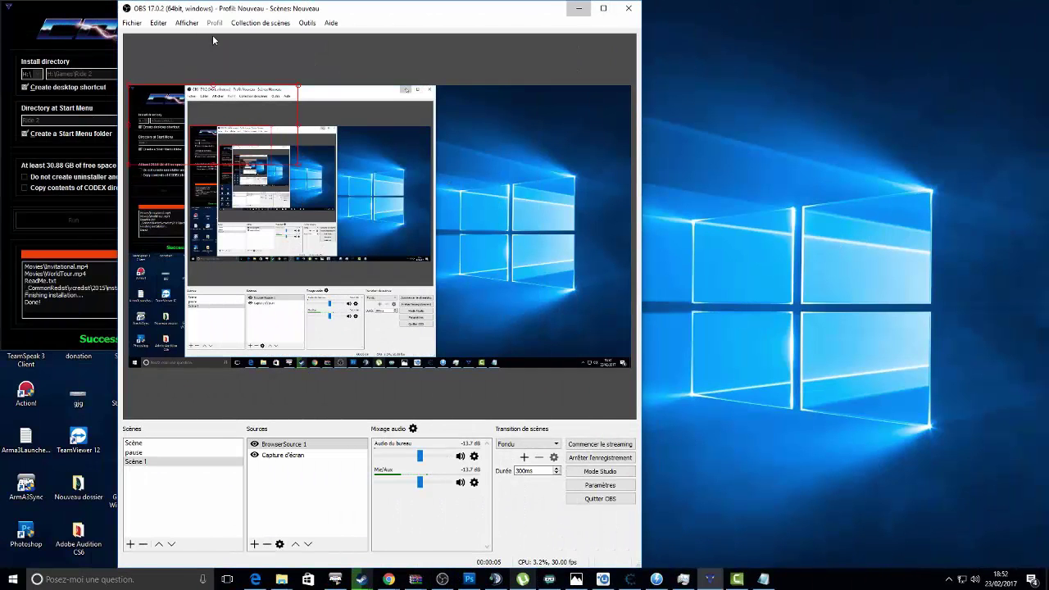
click(629, 7)
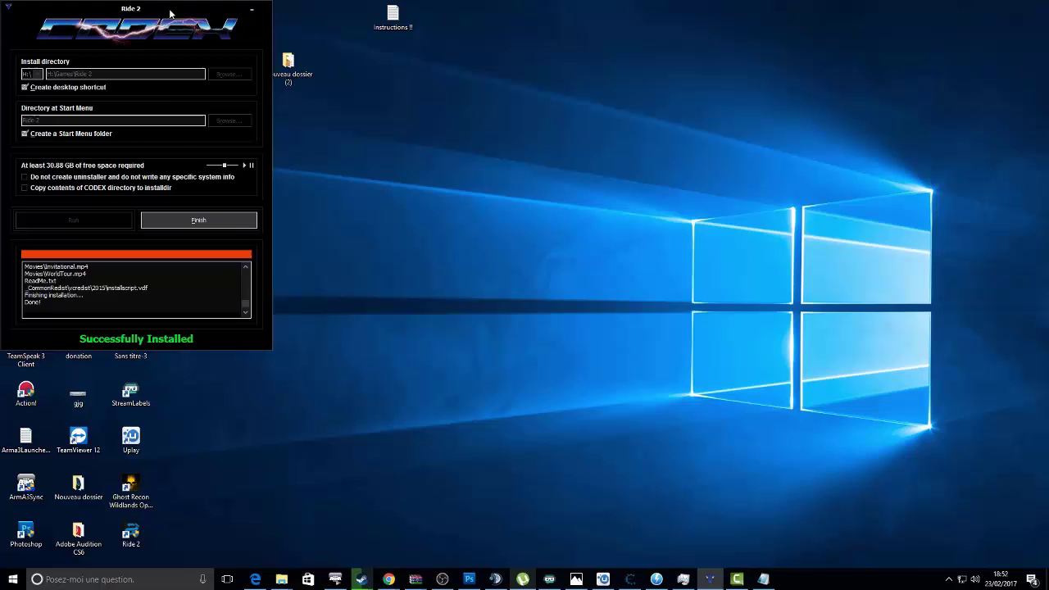
click(212, 221)
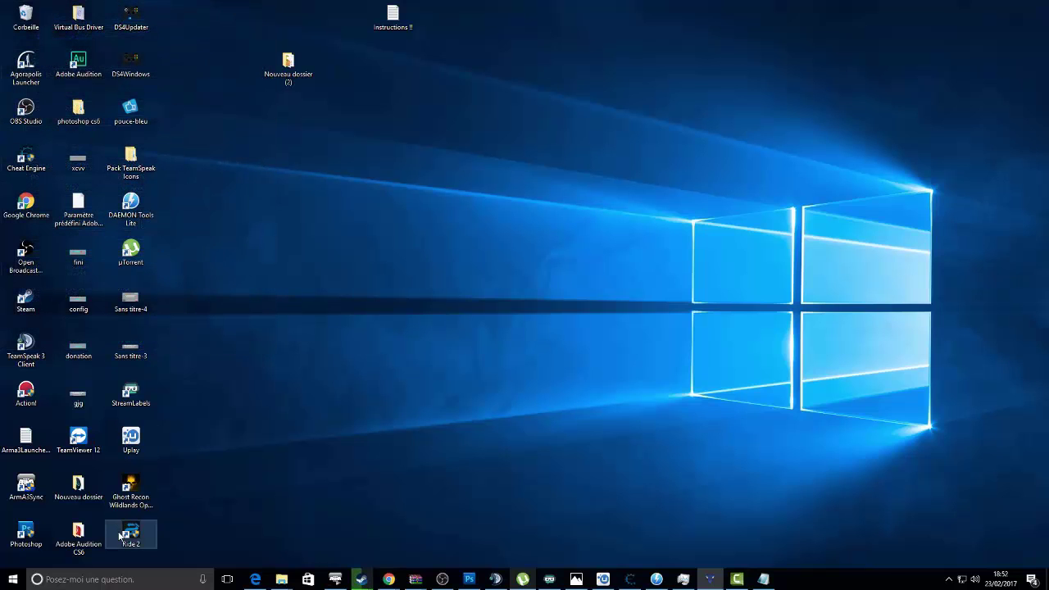
Move the Ride 2 shortcut to the empty middle area of the desktop and select it
drag(119, 537, 539, 250)
drag(619, 171, 556, 415)
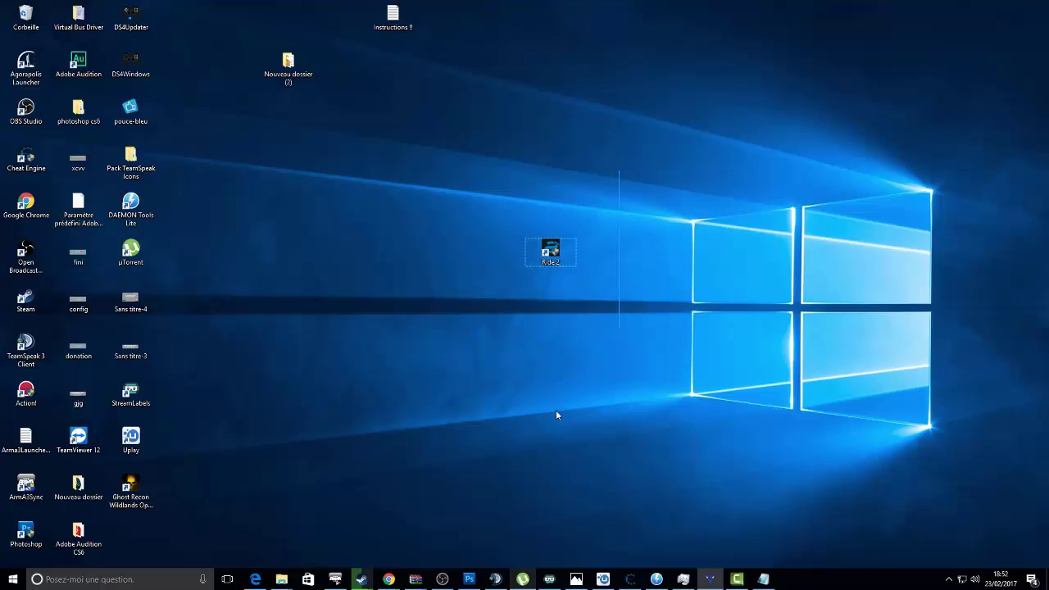
click(555, 252)
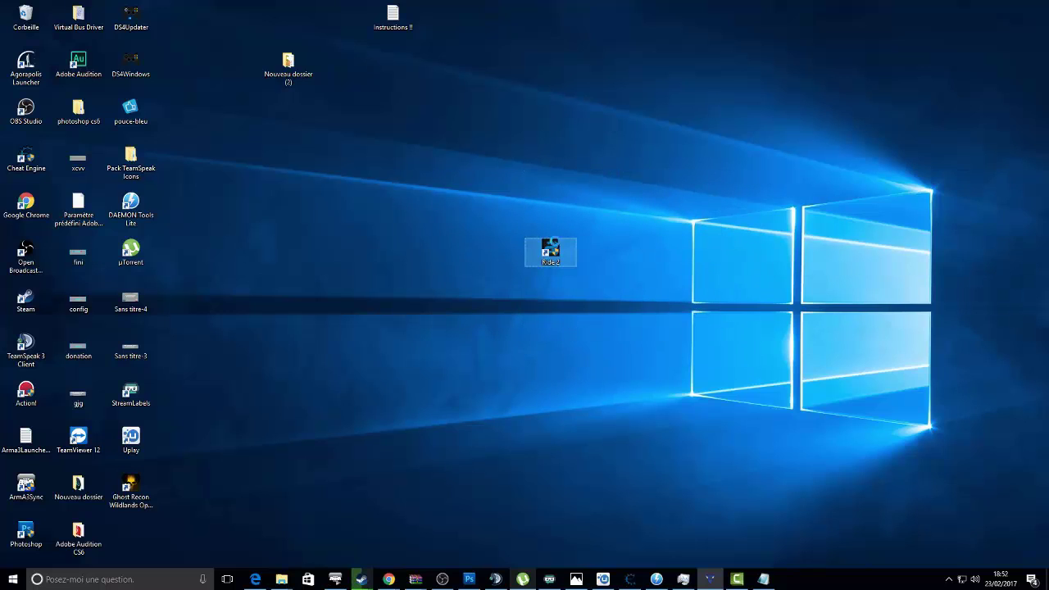
Open the file location of the Ride 2 shortcut and snap its folder window to the right half of the desktop
right_click(549, 246)
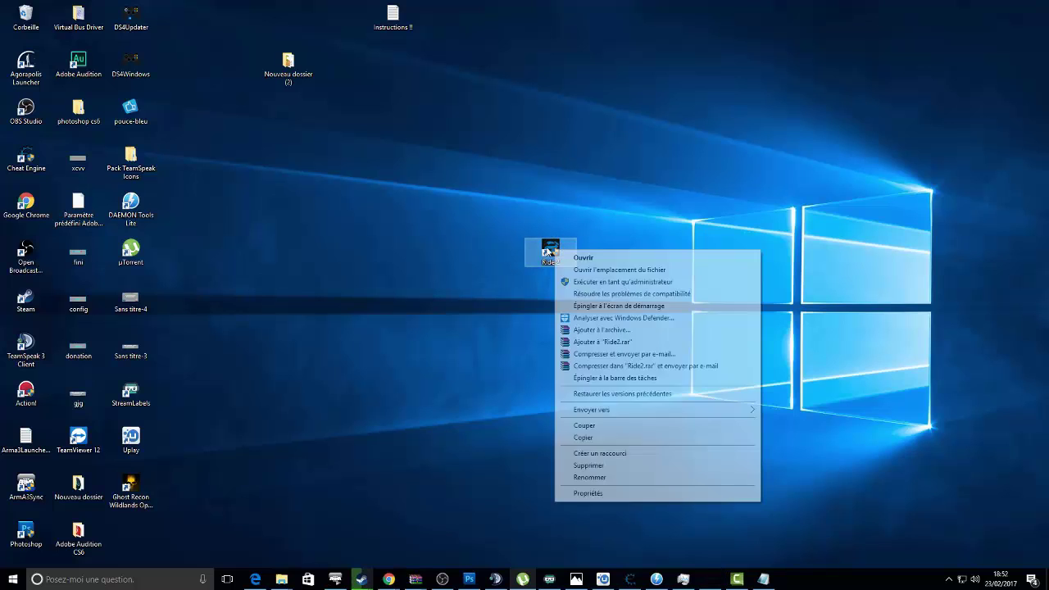
click(608, 270)
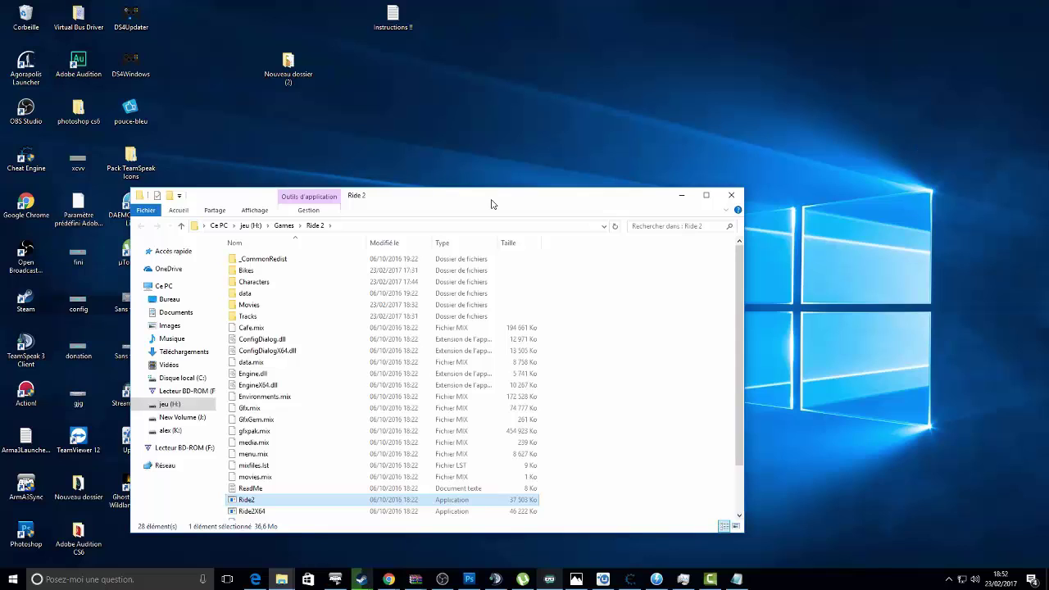
key(super+Right)
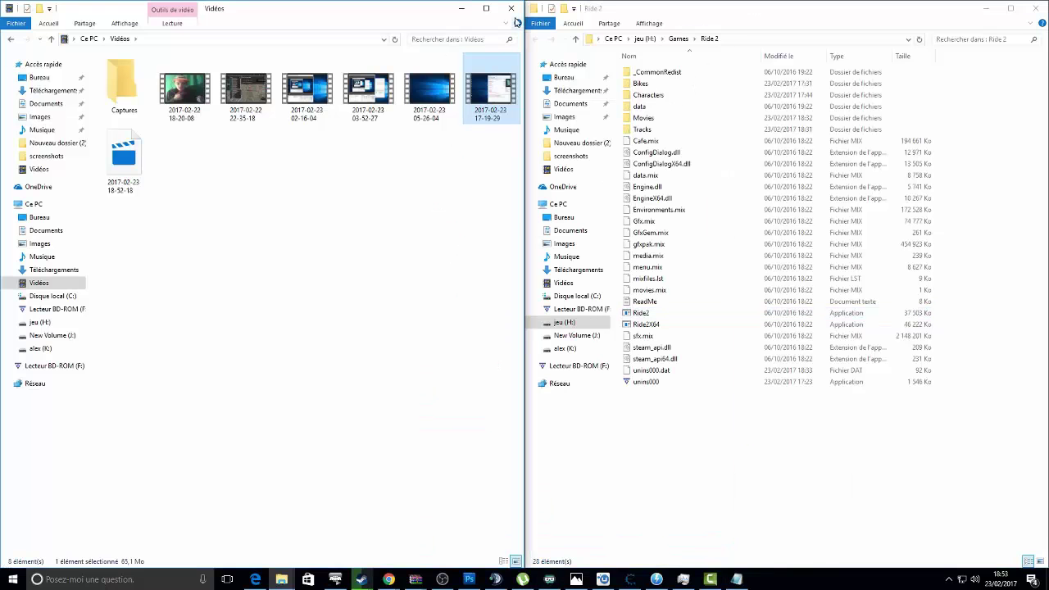
Copy all files from the CODEX folder on the Ride 2 disc (F:) into H:\Games\Ride 2, replacing the files in the destination
click(57, 309)
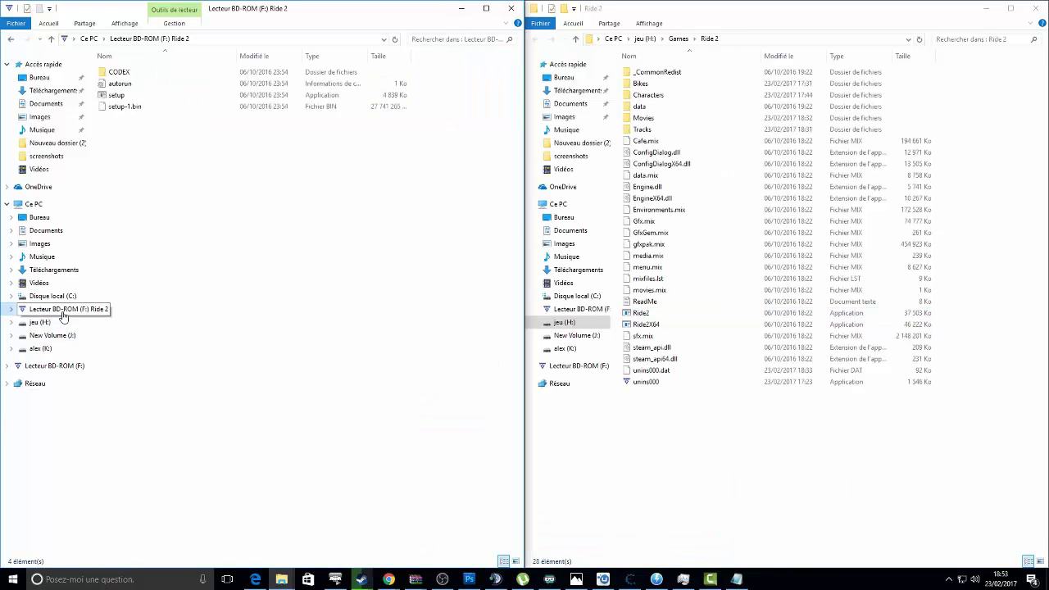
click(164, 73)
double_click(165, 73)
drag(153, 231, 174, 82)
drag(181, 150, 246, 51)
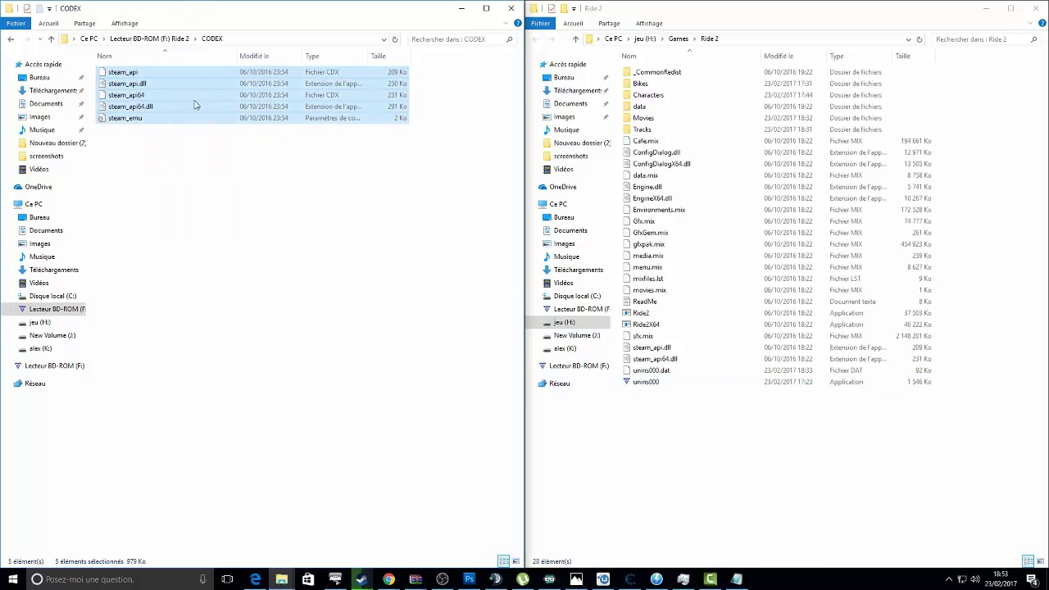
drag(195, 104, 710, 449)
key(ctrl+v)
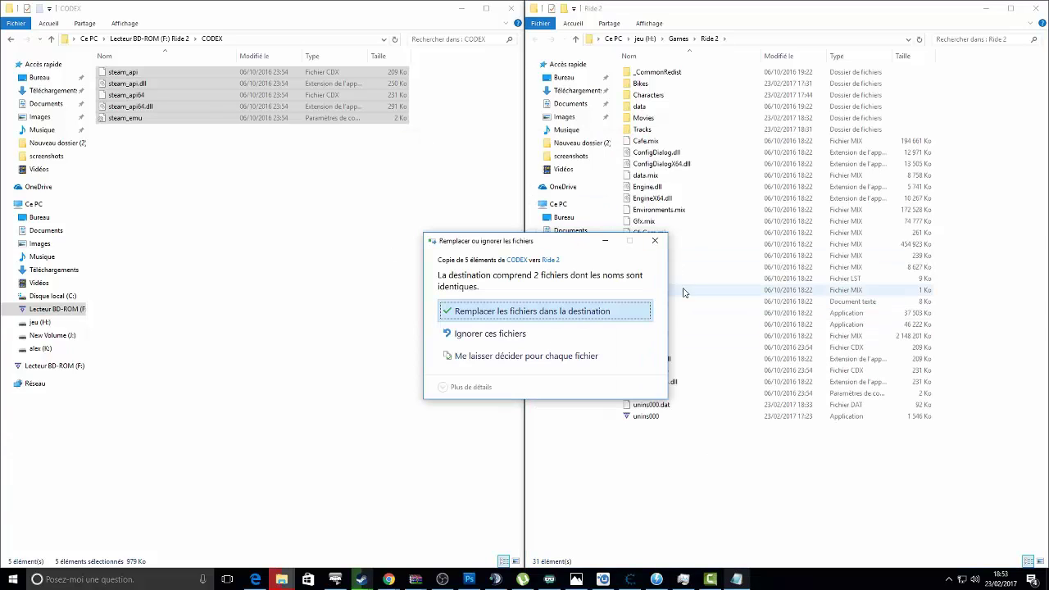
click(562, 313)
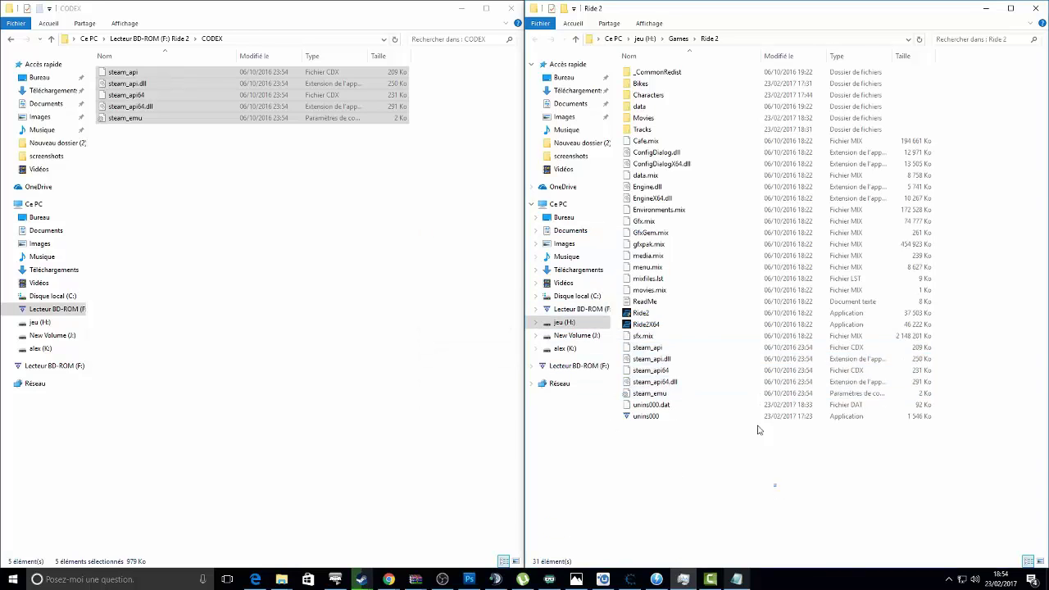
Minimise the Ride 2 and CODEX folder windows to return to the desktop
drag(940, 398, 868, 346)
click(986, 8)
click(466, 9)
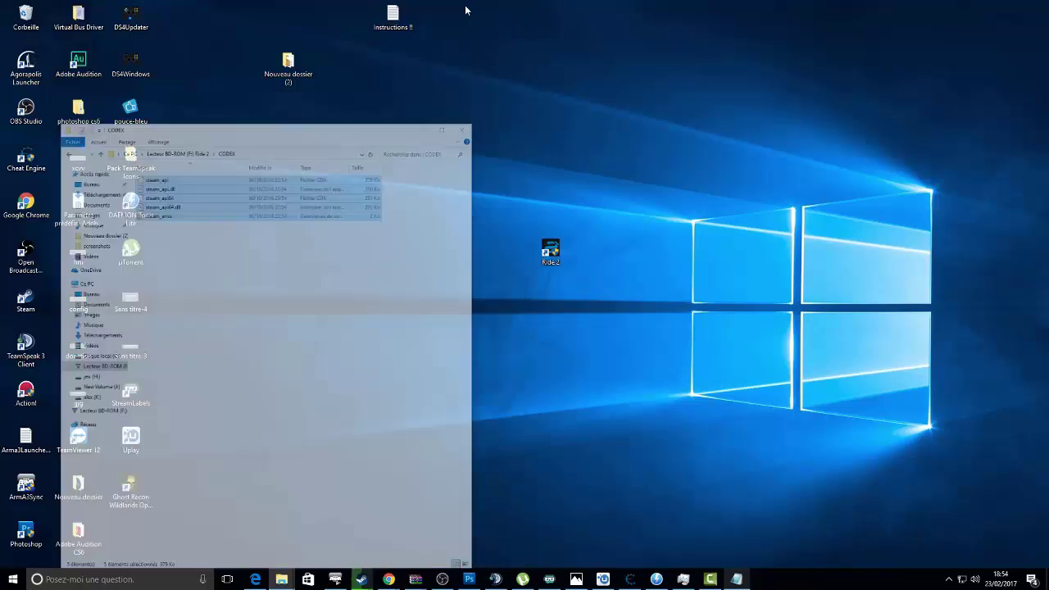